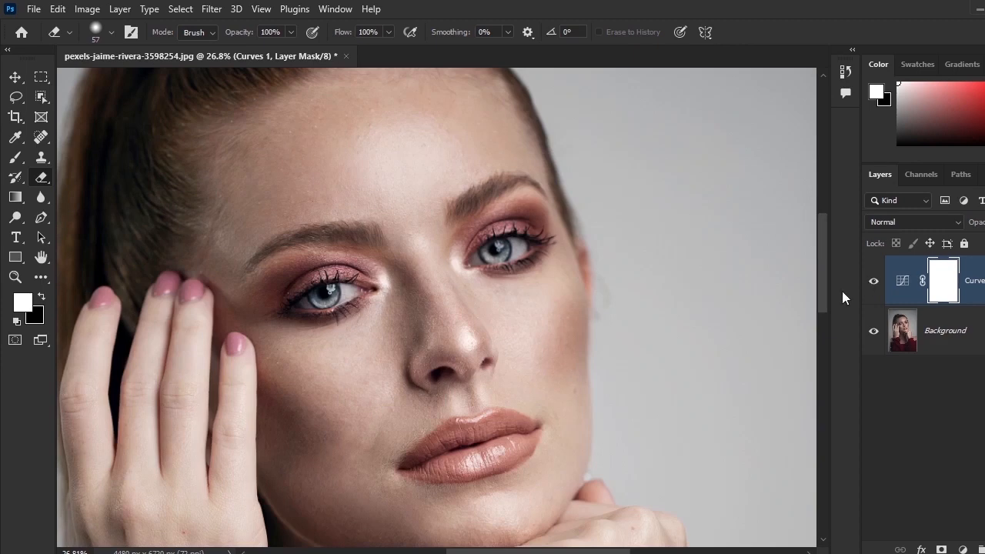
Step: Add a Selective Color adjustment layer directly above the Background layer
left_click(978, 339)
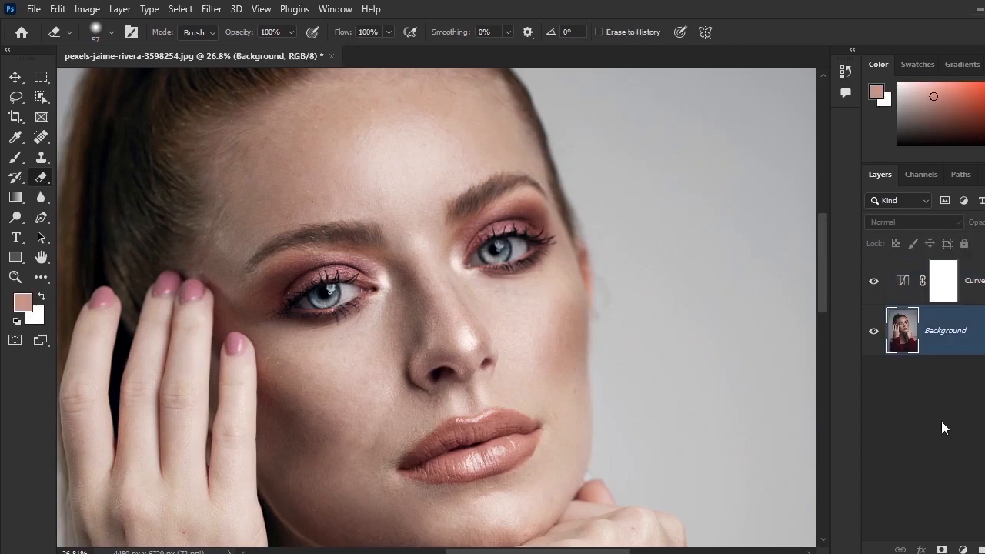
left_click(963, 549)
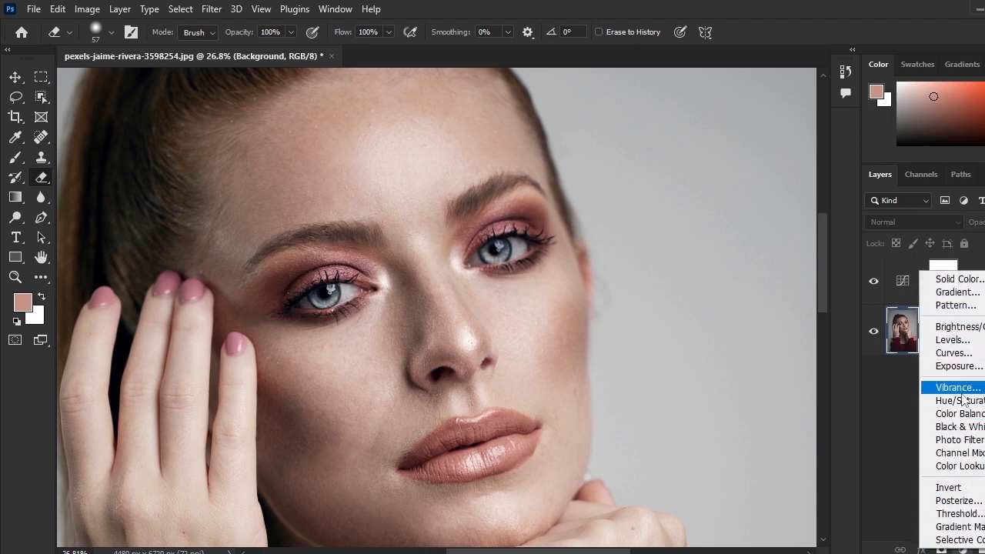
left_click(977, 540)
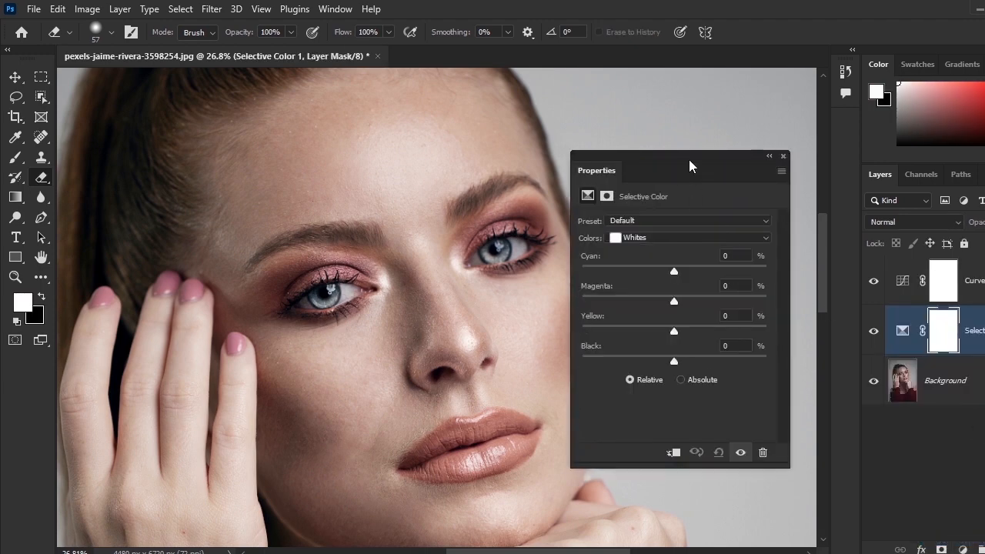
Step: In the Selective Color adjustment, set the Reds to Cyan -20% and Magenta +5%, and close its settings
left_click_drag(689, 160, 733, 182)
left_click(706, 262)
left_click(712, 272)
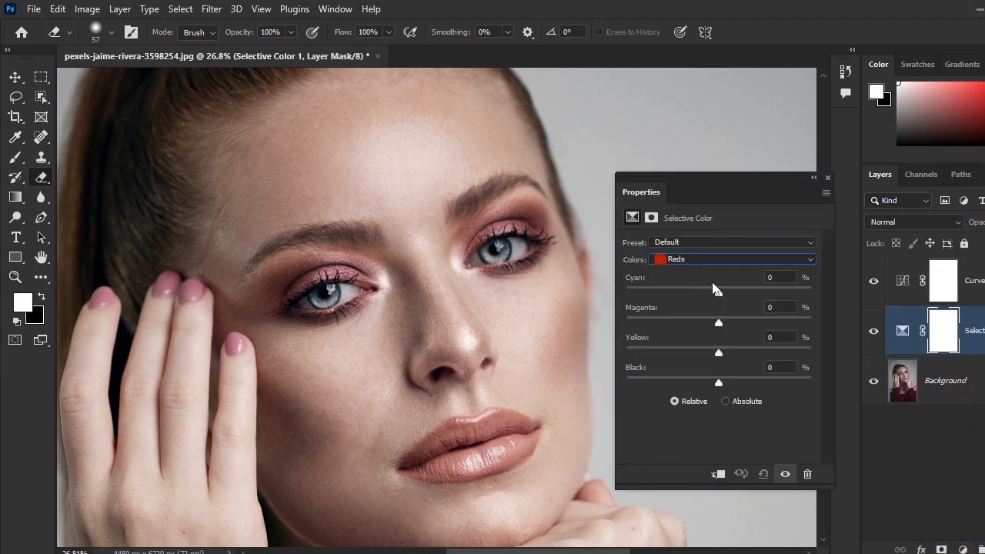
left_click_drag(720, 298, 701, 297)
left_click_drag(347, 351, 288, 321)
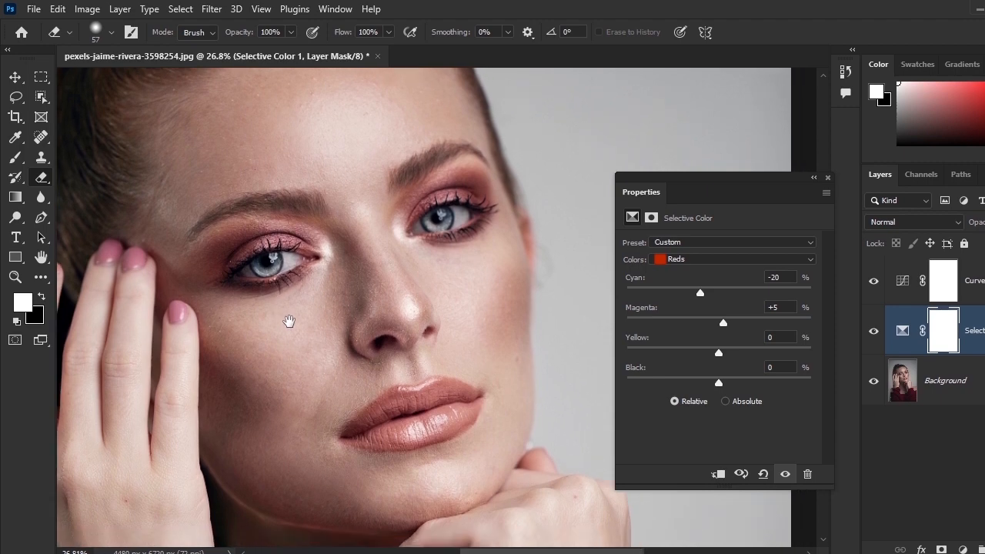
left_click(827, 178)
Step: Compare the portrait with the Selective Color layer hidden and shown
scroll(374, 315, "down", 2)
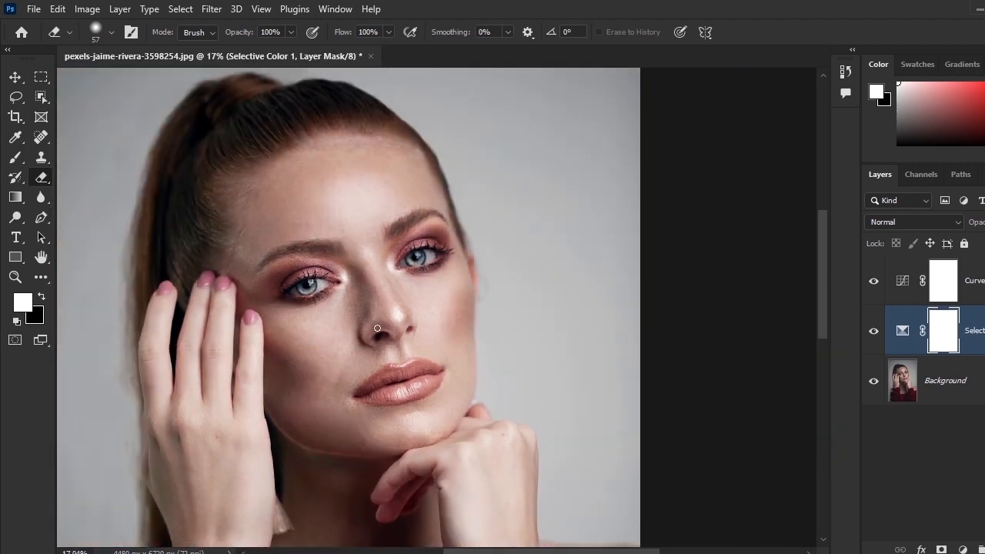
scroll(377, 328, "up", 1)
left_click(874, 332)
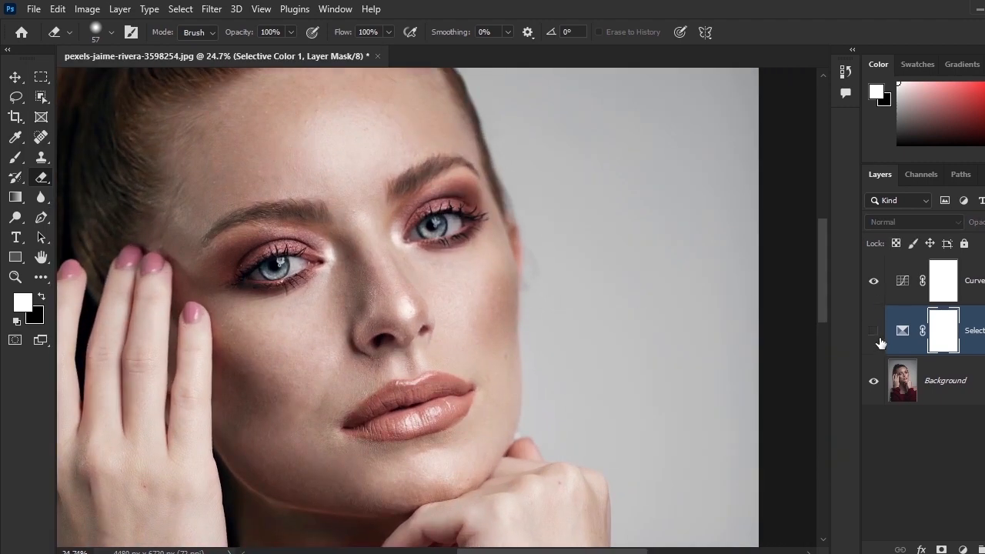
scroll(447, 285, "up", 2)
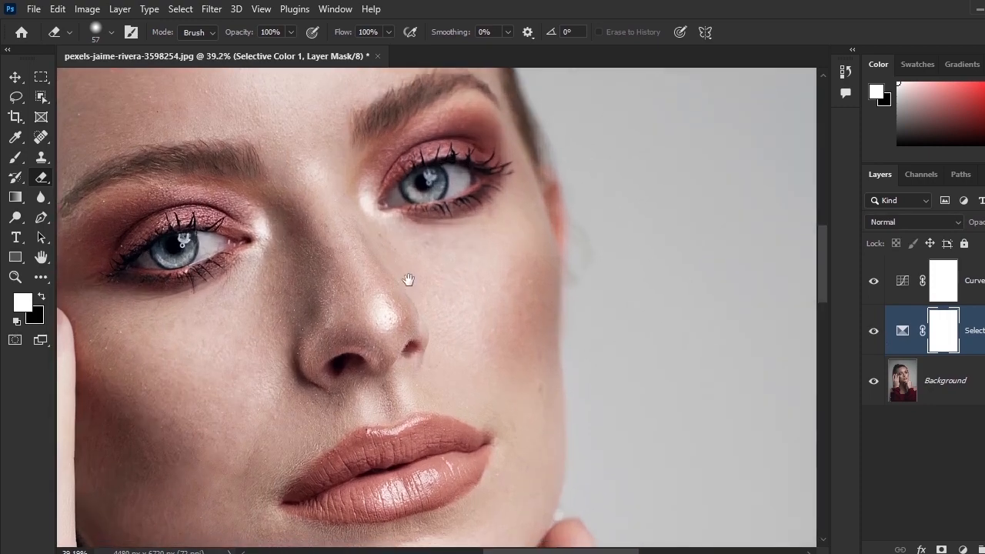
Step: Examine the skin tones and highlights around the nose, cheeks and eyes up close
scroll(409, 280, "down", 1)
scroll(289, 315, "up", 1)
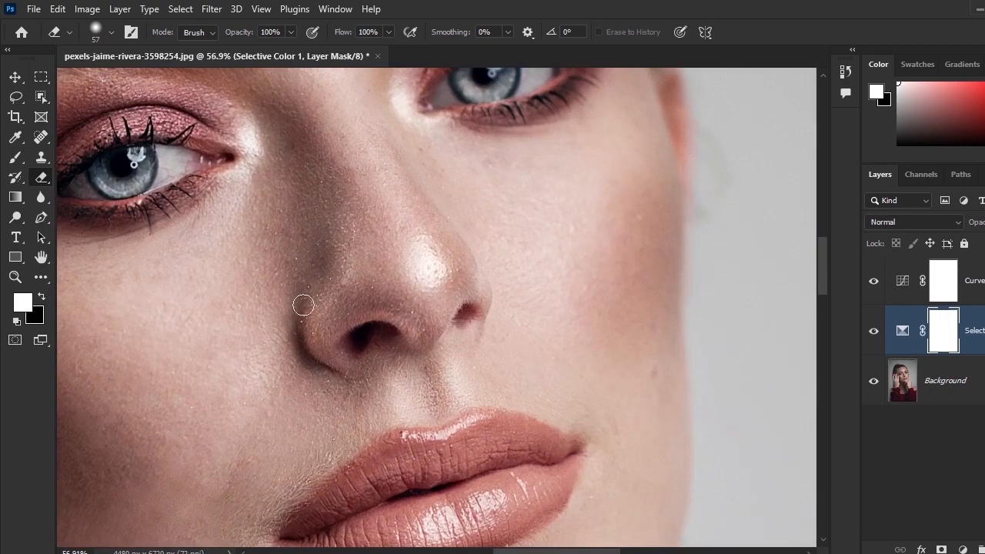
scroll(424, 281, "up", 1)
scroll(462, 376, "down", 3)
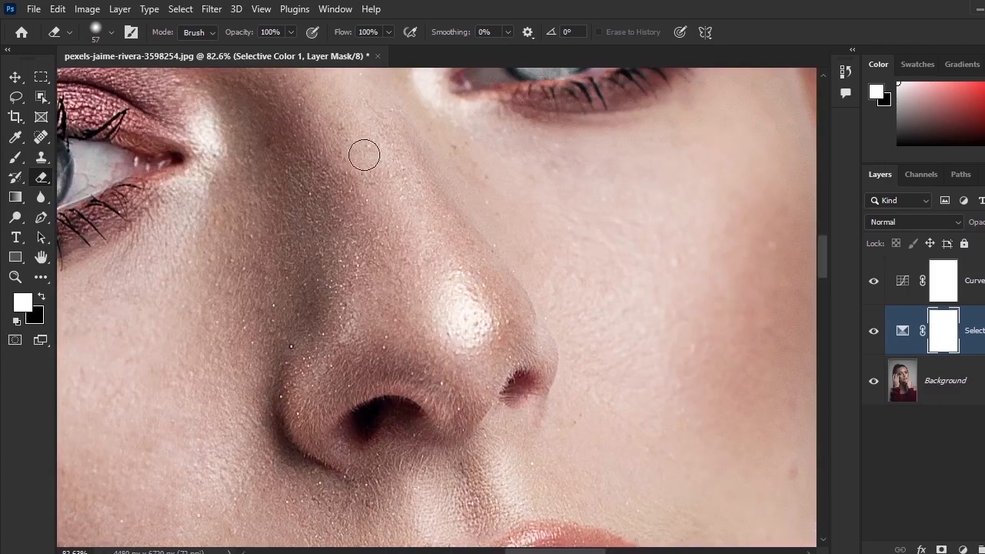
left_click_drag(363, 154, 381, 247)
scroll(652, 398, "down", 3)
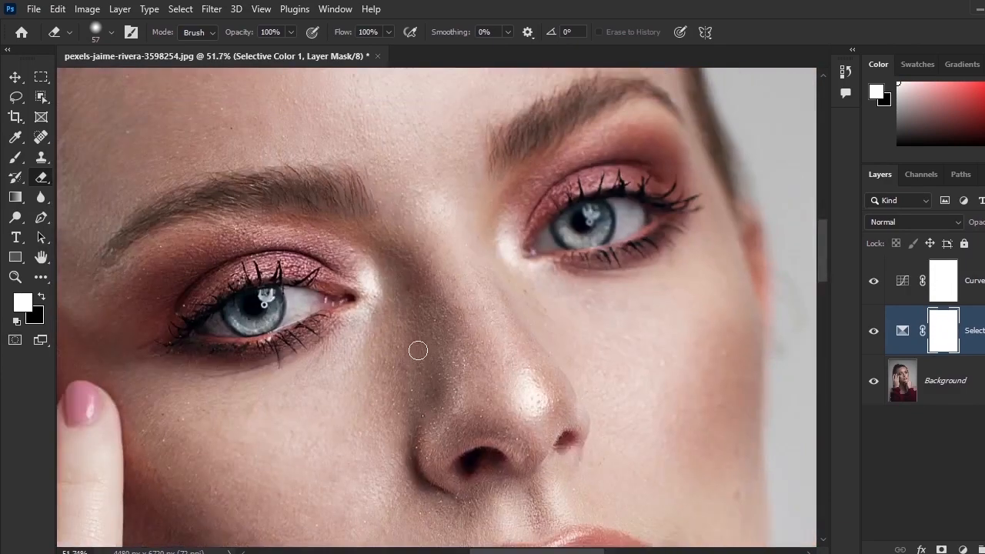
left_click_drag(477, 312, 467, 269)
scroll(370, 329, "down", 3)
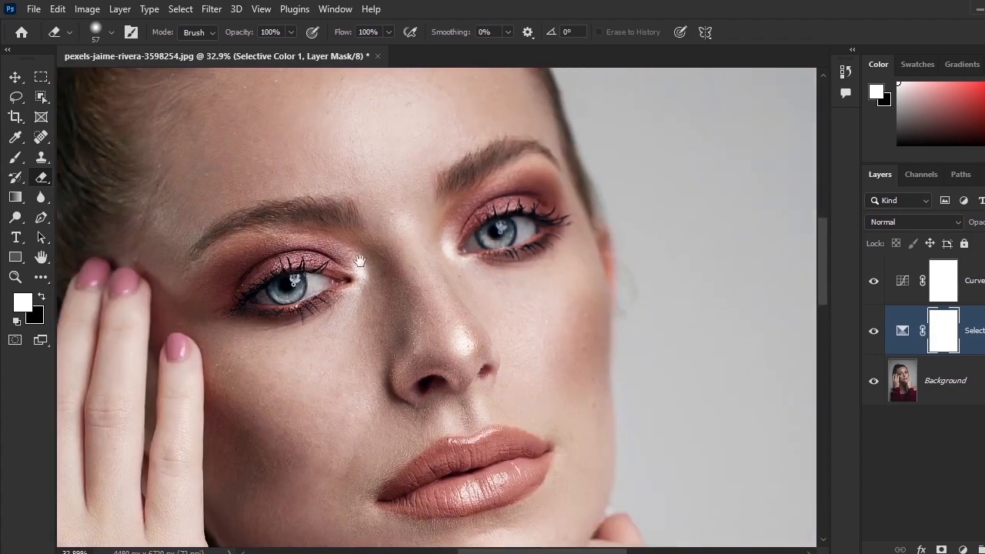
left_click_drag(357, 264, 369, 357)
left_click_drag(475, 382, 448, 307)
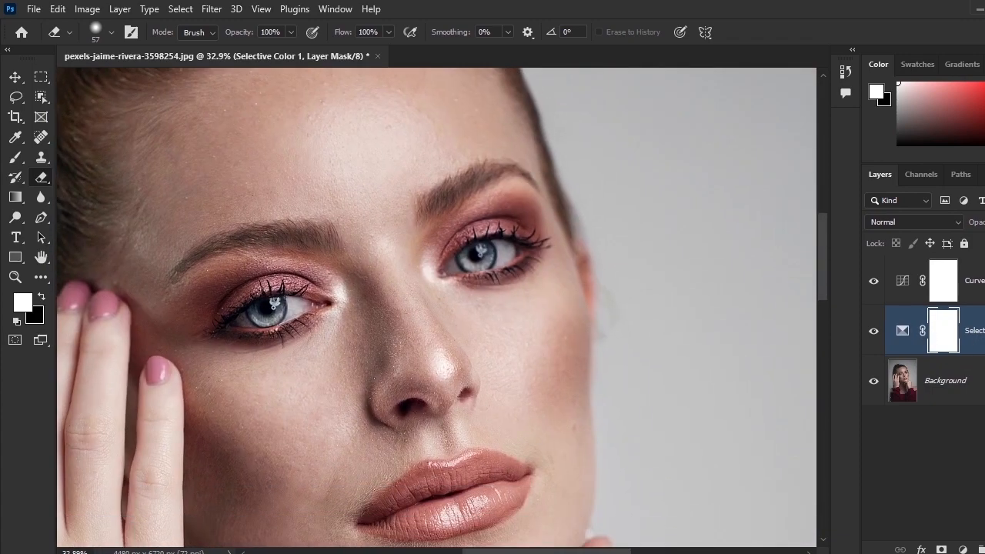
Step: Reopen the Selective Color settings and set Black to +46% for the Whites
double_click(898, 334)
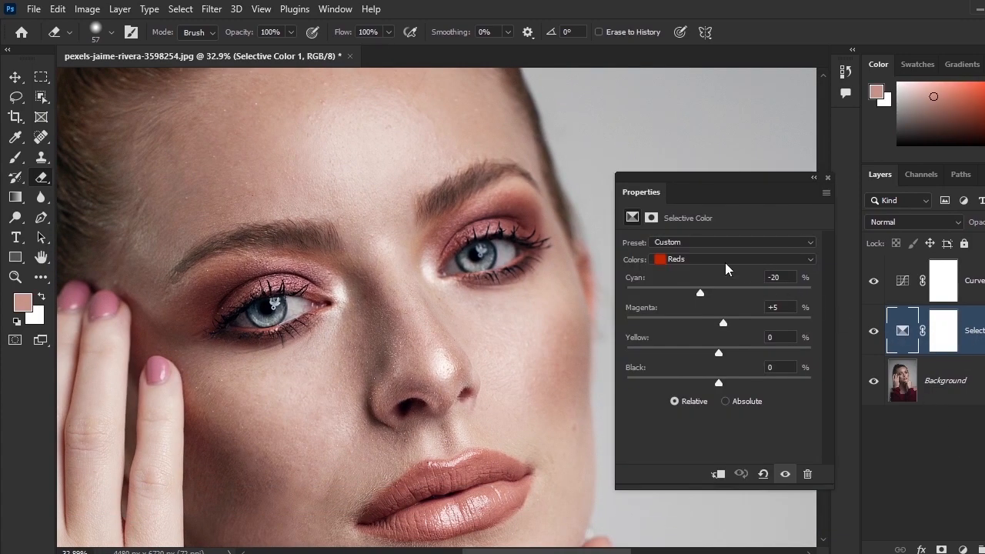
left_click(725, 261)
left_click(671, 347)
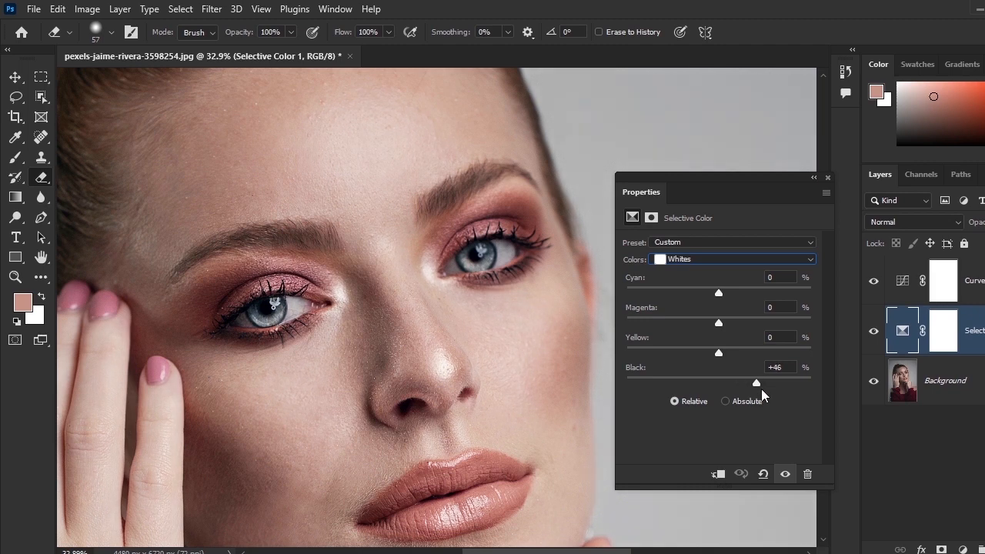
scroll(385, 323, "down", 3)
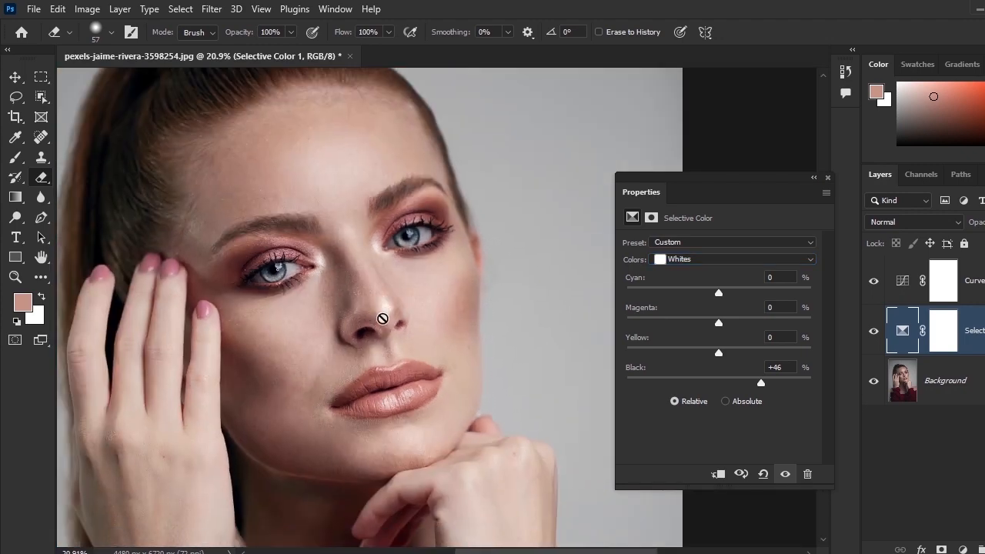
scroll(382, 319, "down", 1)
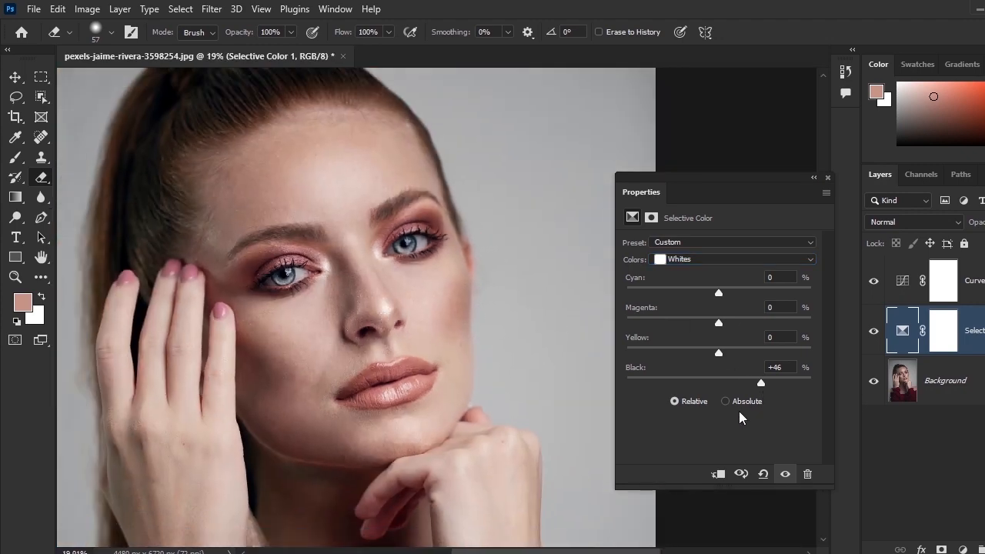
Step: Compare the image before and after the Selective Color adjustment of the highlights
left_click(784, 474)
left_click(783, 474)
left_click(783, 474)
left_click(784, 474)
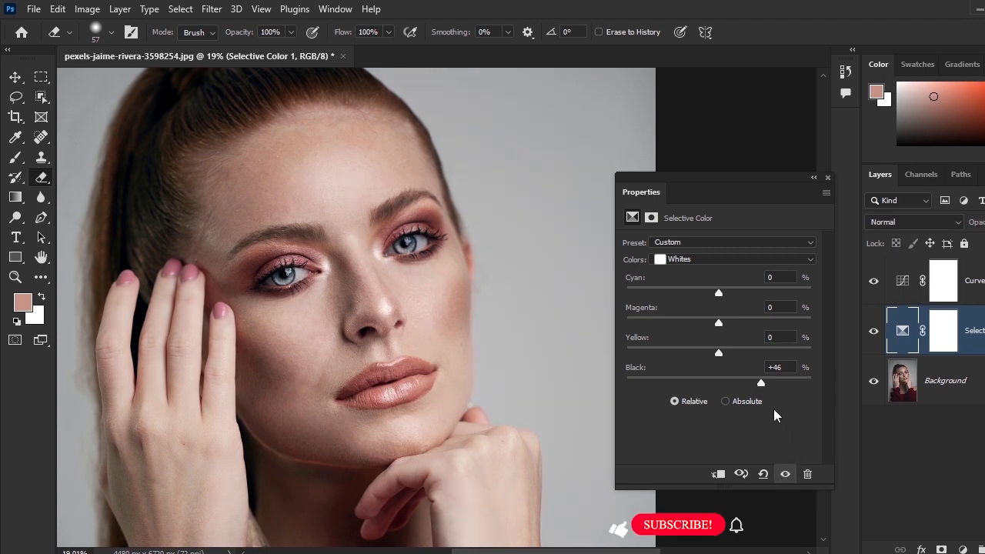
Step: Raise the Whites' Black value to +47% and close the adjustment settings
left_click_drag(761, 383, 763, 384)
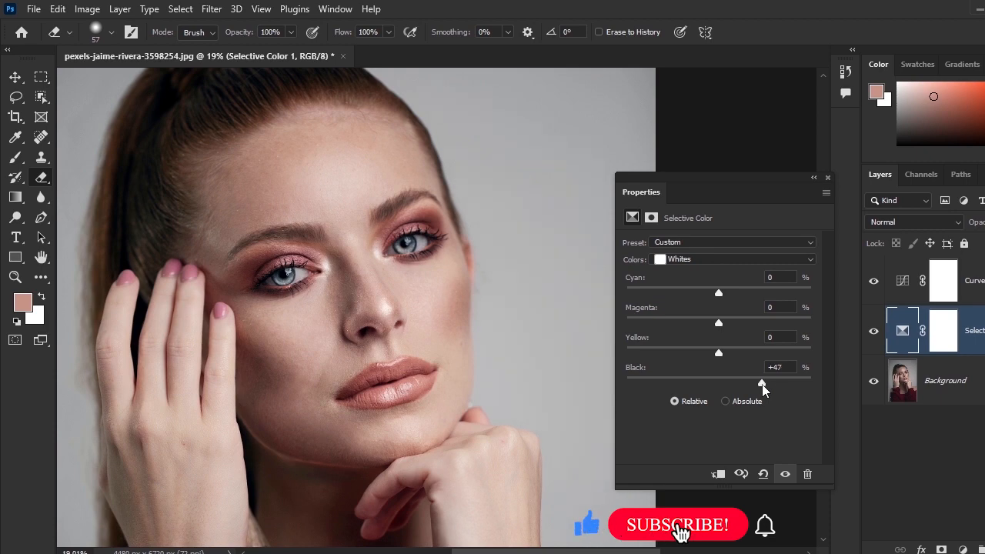
left_click(828, 177)
scroll(408, 251, "up", 2)
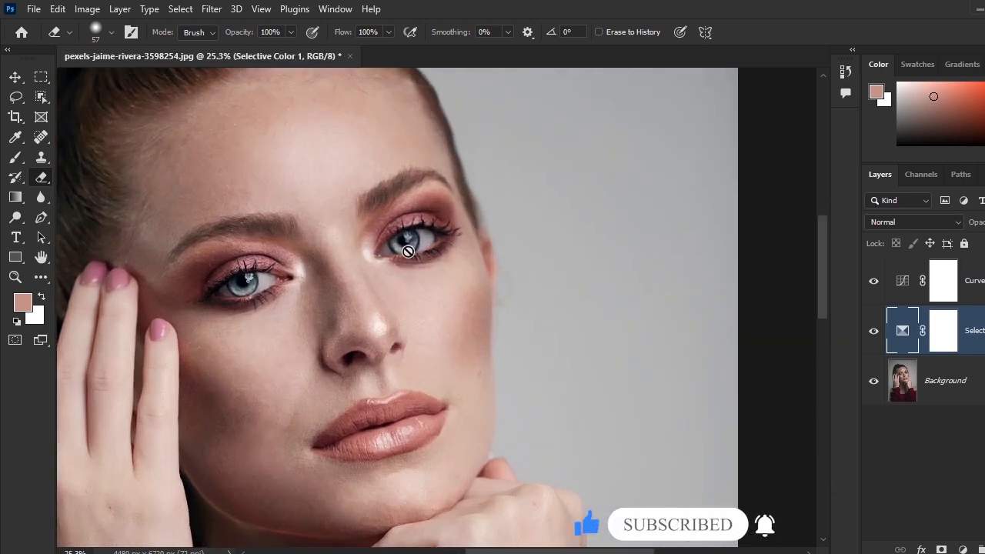
Step: View the properties of the Selective Color layer's mask, examine its density and feather settings, and close them
double_click(941, 339)
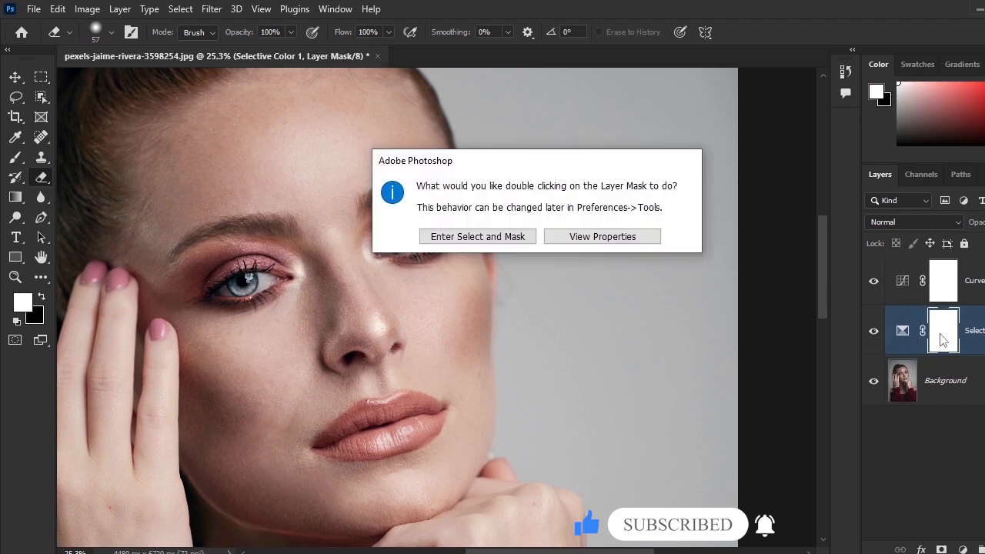
left_click(626, 243)
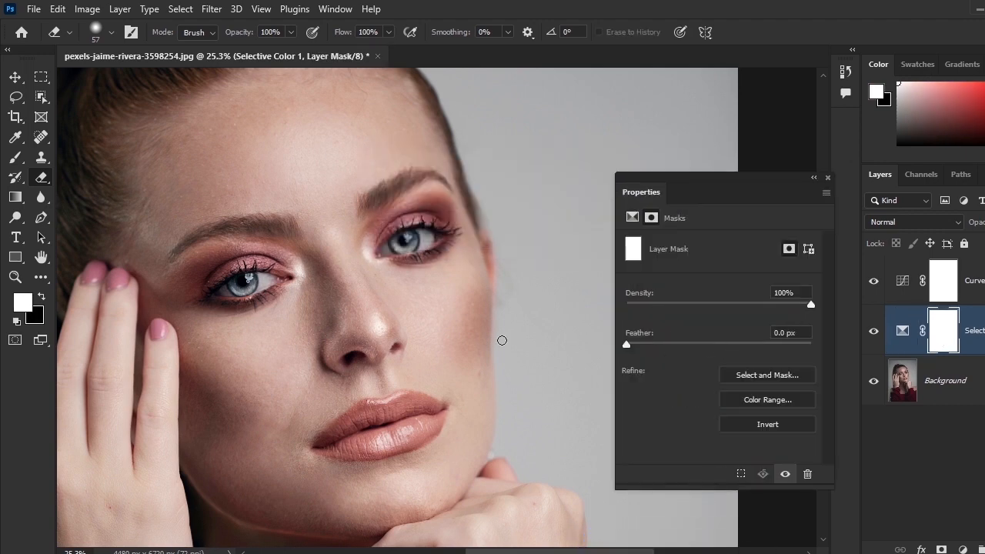
left_click_drag(436, 322, 391, 325)
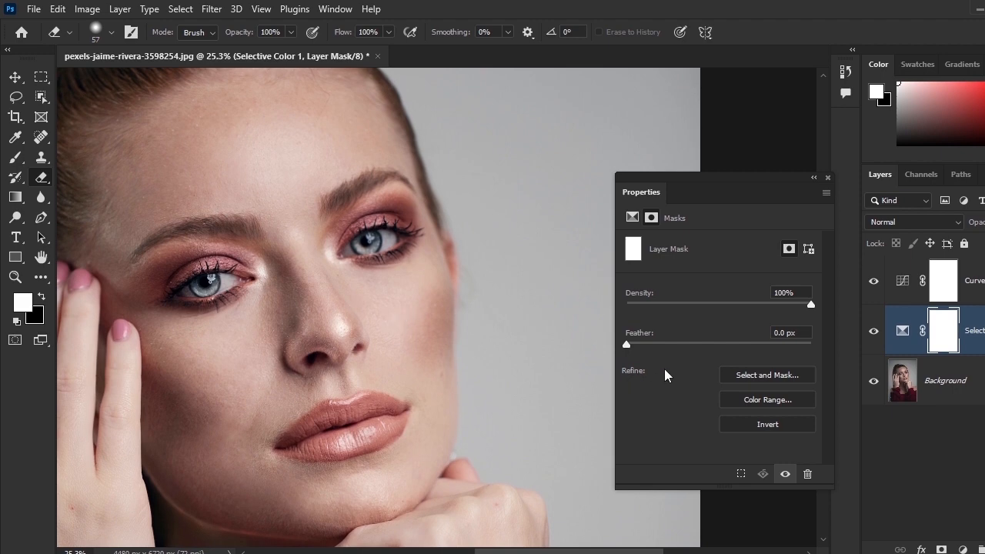
left_click_drag(635, 346, 680, 358)
left_click(828, 178)
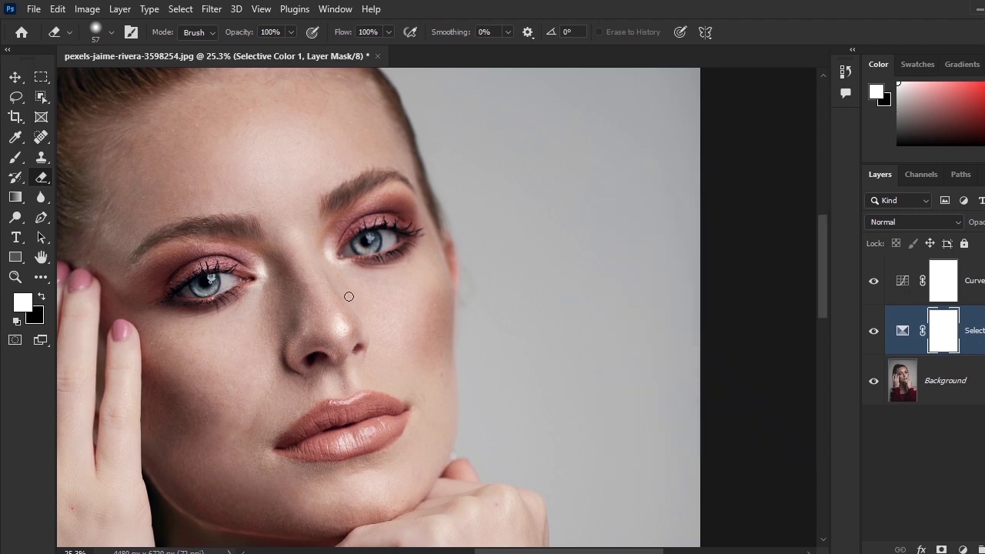
Step: Switch the Selective Color layer's visibility off and on repeatedly to compare the facial highlights
left_click_drag(300, 293, 382, 326)
scroll(382, 326, "up", 2)
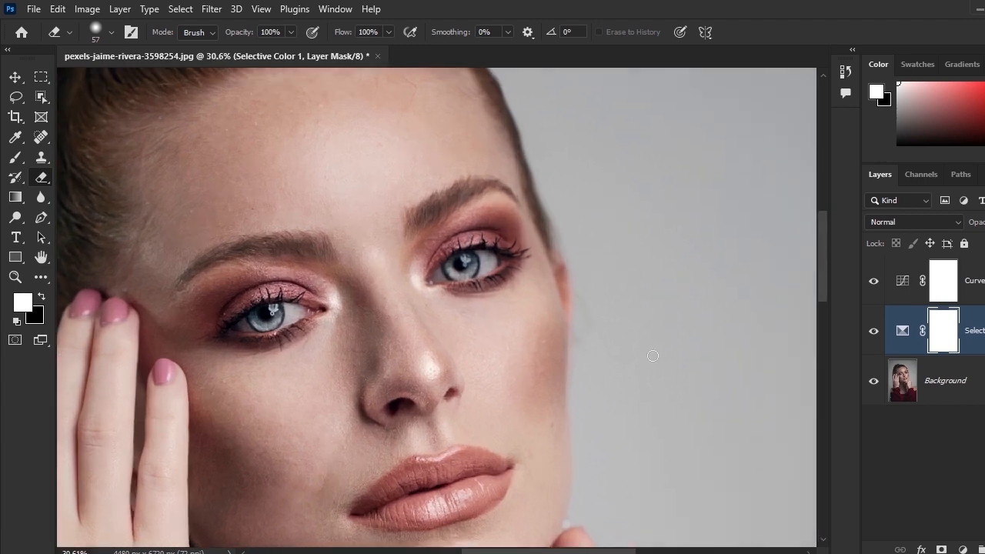
left_click(871, 337)
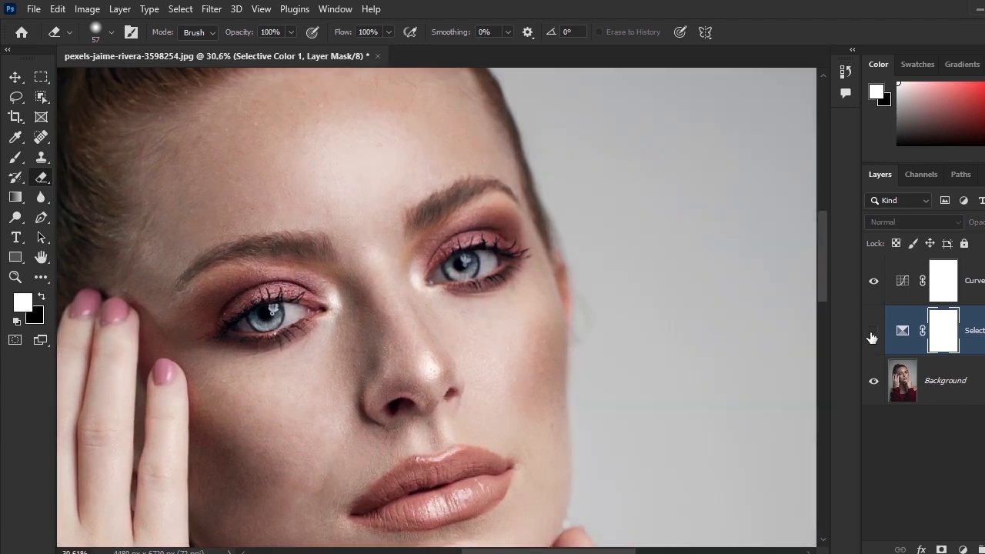
left_click(873, 337)
left_click(871, 337)
left_click(871, 337)
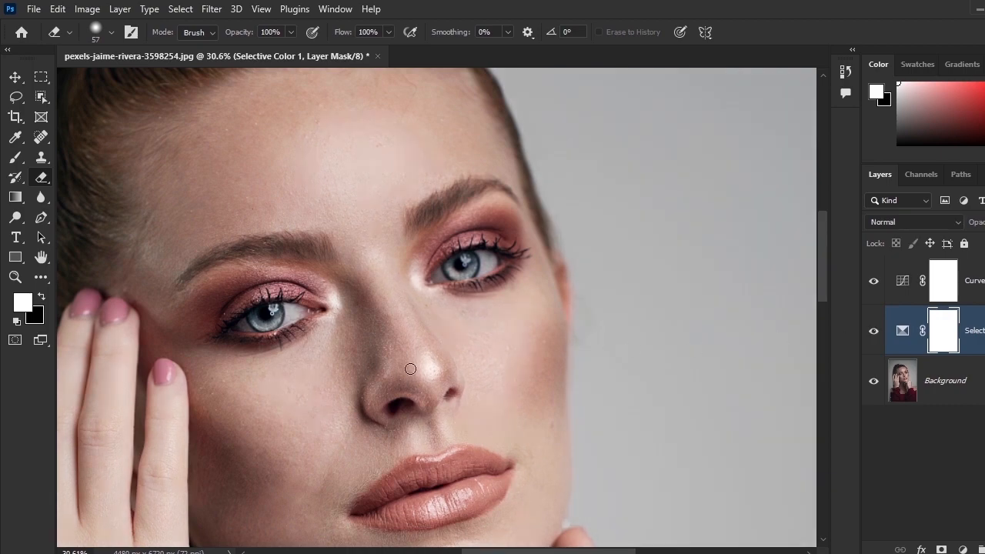
Step: Create a new empty layer above the Selective Color layer and set the Clone Stamp tool to sample All Layers
scroll(409, 368, "up", 5)
left_click_drag(426, 367, 452, 382)
scroll(423, 330, "up", 4)
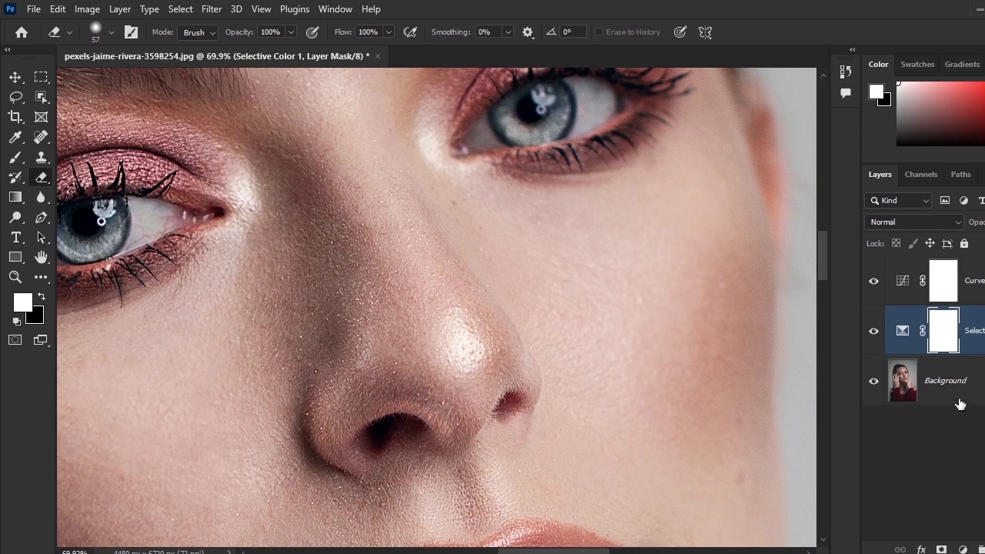
key("ctrl+alt+shift+n")
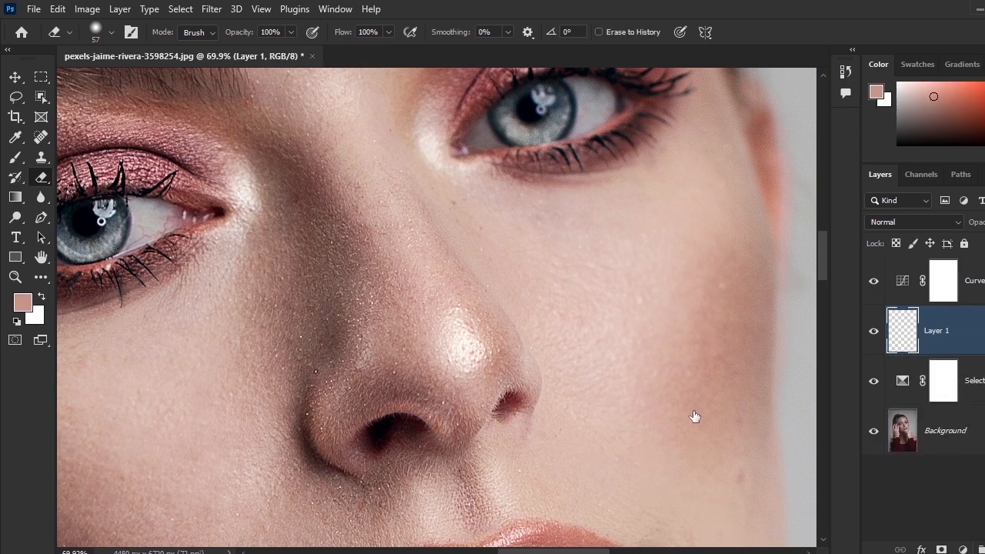
left_click(40, 159)
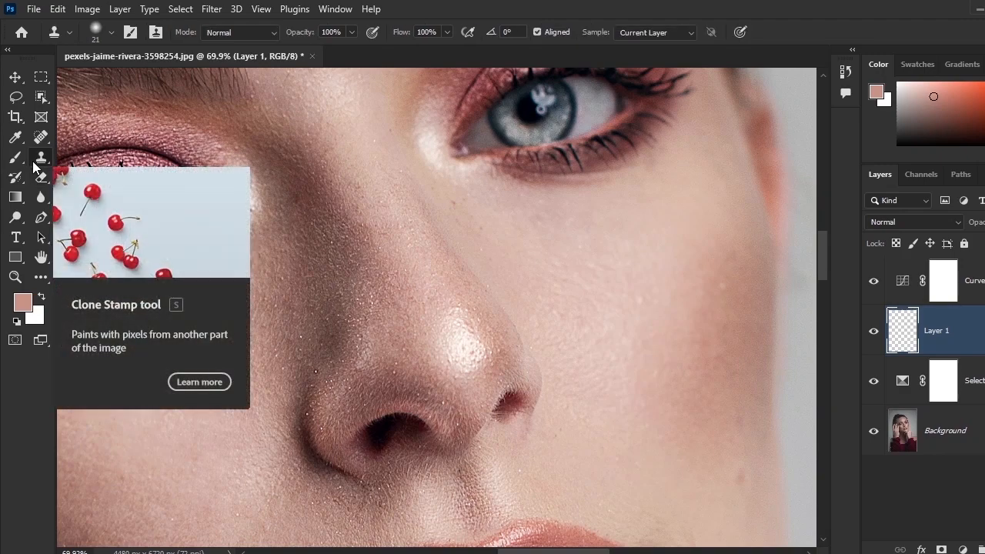
left_click(681, 35)
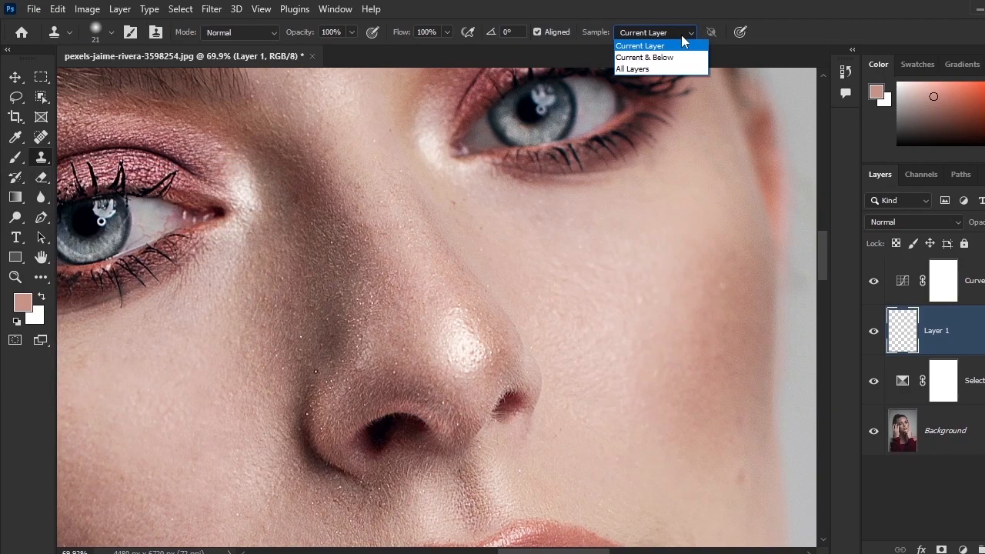
left_click(632, 70)
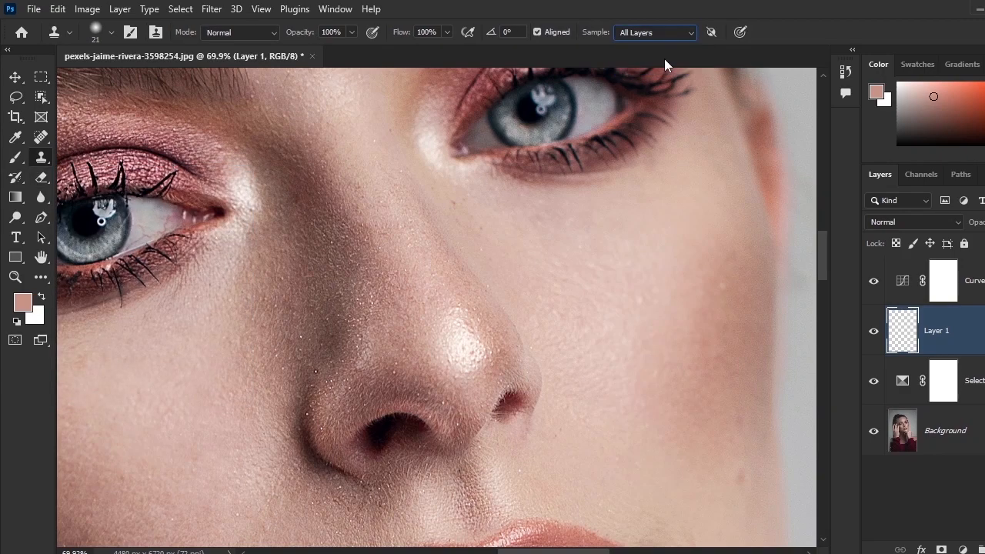
Step: Switch to the Brush tool and set its flow to 18% and opacity to 88%
left_click(14, 159)
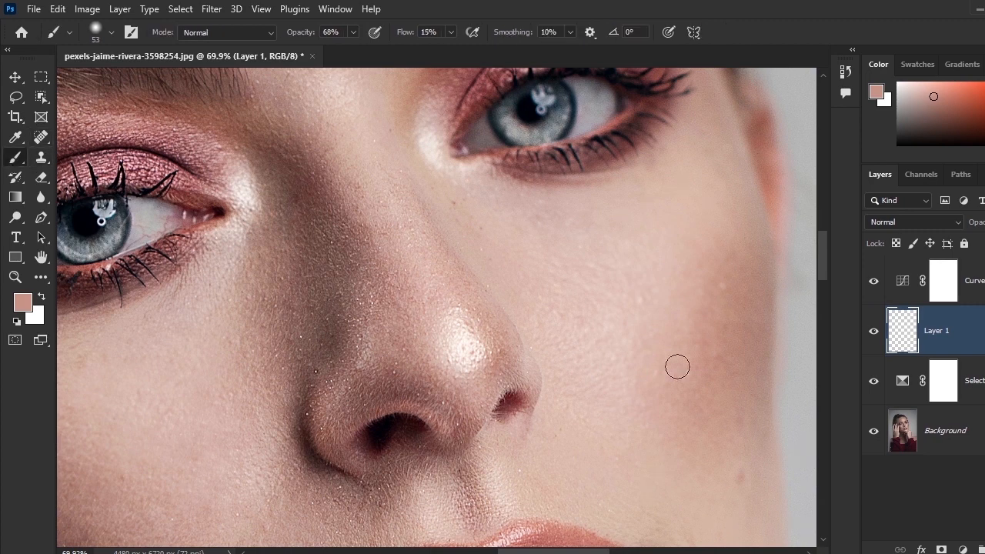
left_click_drag(354, 325, 396, 331)
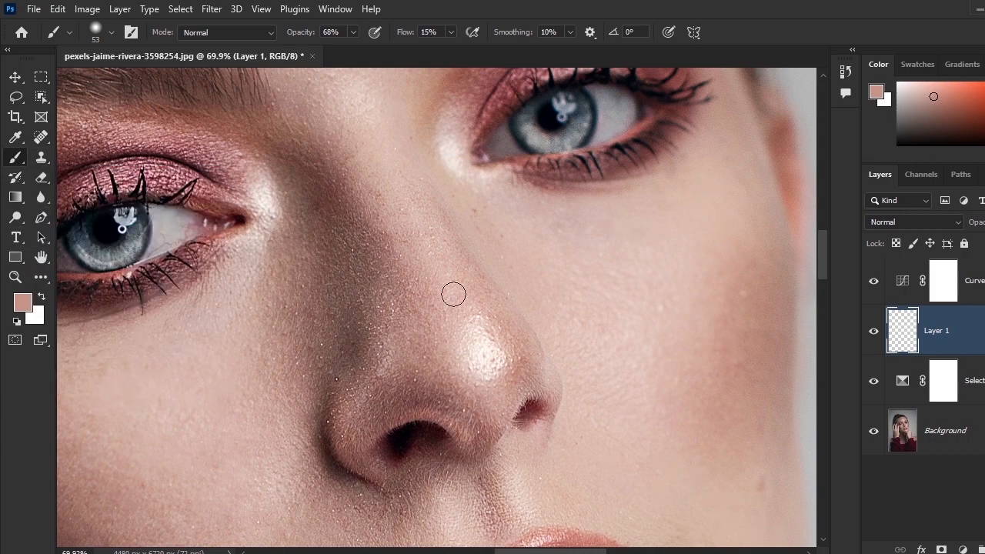
left_click(451, 33)
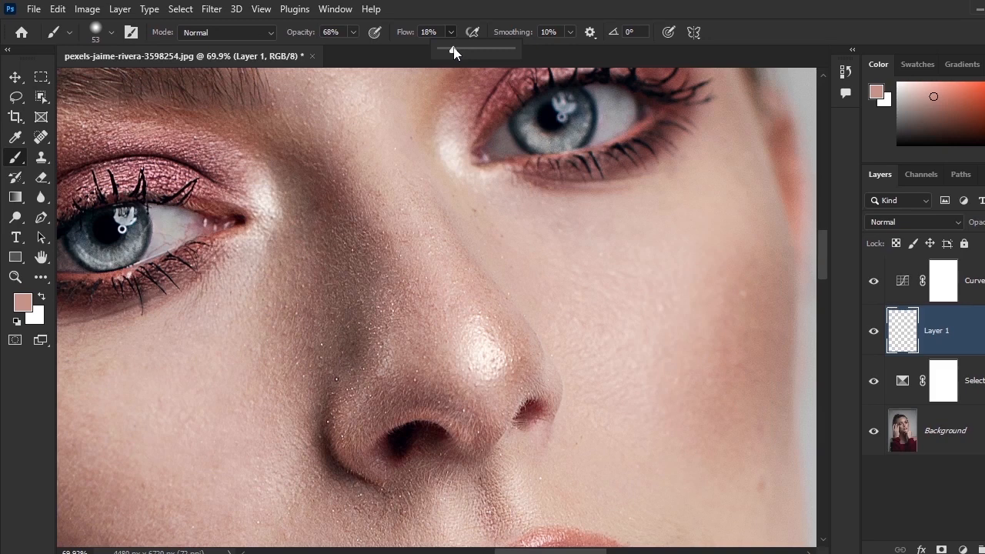
left_click(352, 35)
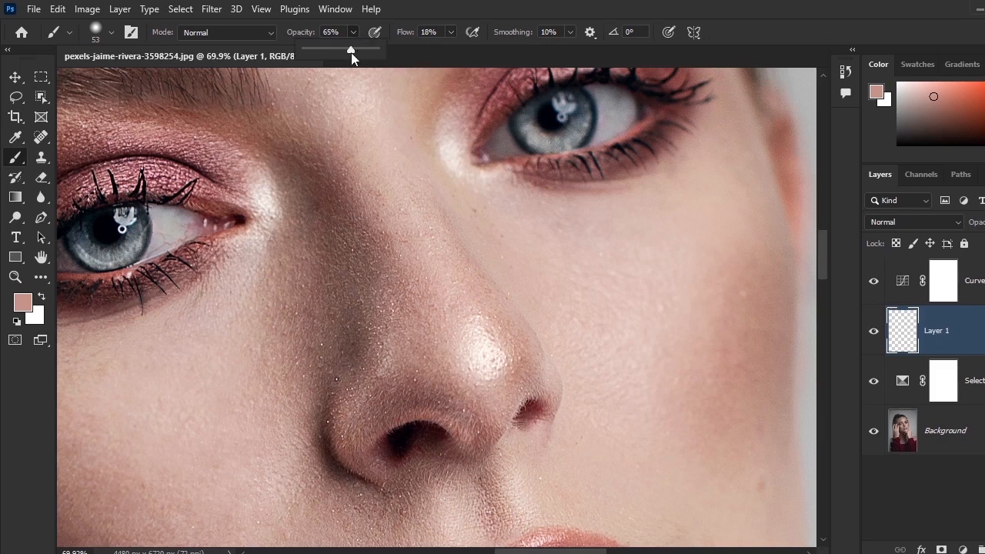
left_click_drag(348, 54, 368, 53)
left_click(290, 224, "alt")
left_click_drag(295, 236, 329, 364)
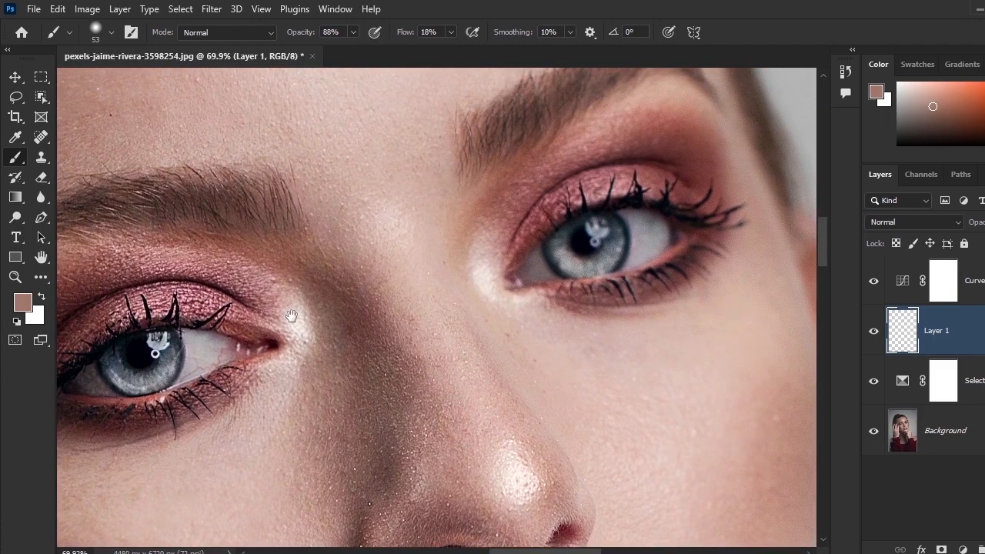
left_click_drag(288, 312, 290, 326)
key("ctrl+z")
Step: Reduce the brush opacity to 21% and paint a sampled eye-shadow tone over the highlight at the inner corner of the image's left eye
left_click(374, 308, "alt")
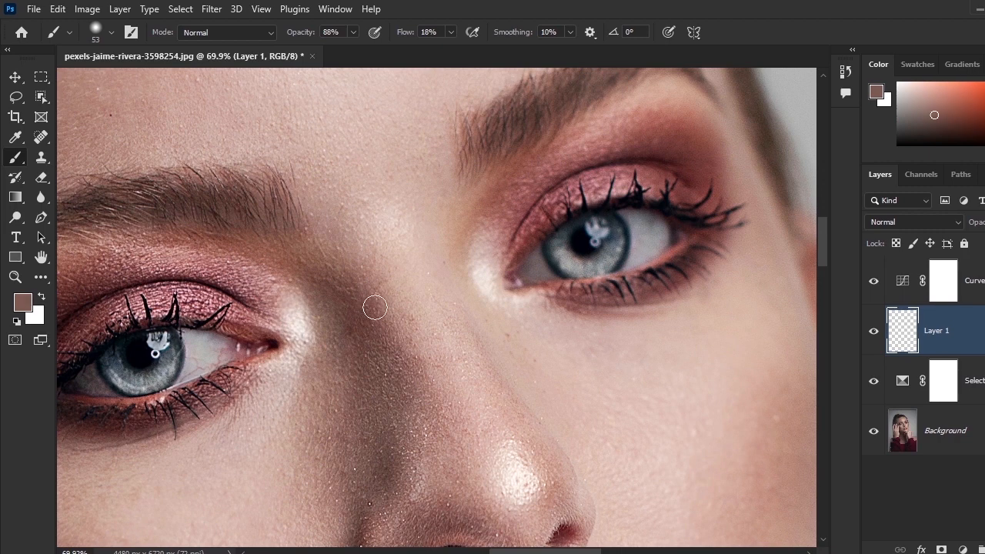
left_click(353, 32)
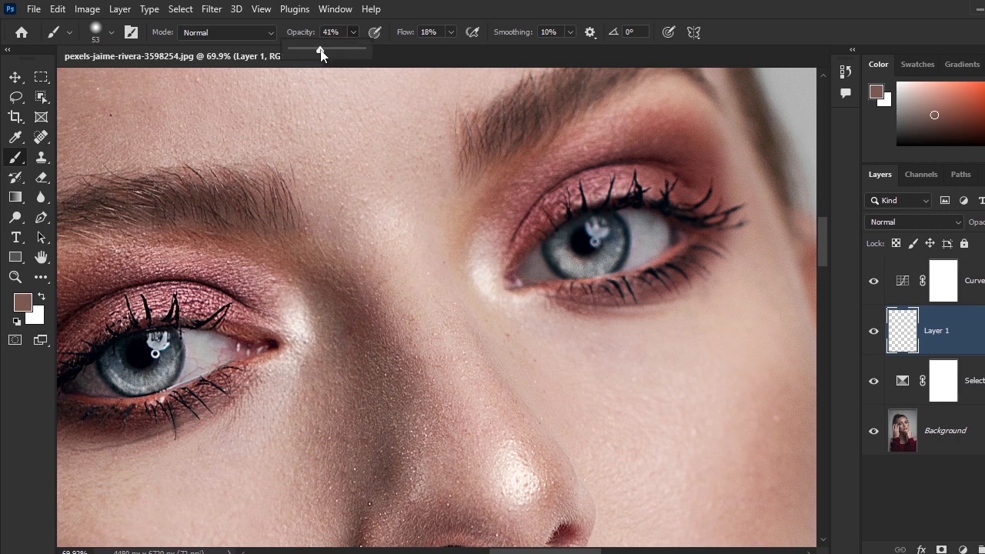
left_click_drag(320, 54, 310, 54)
right_click(354, 322, "alt")
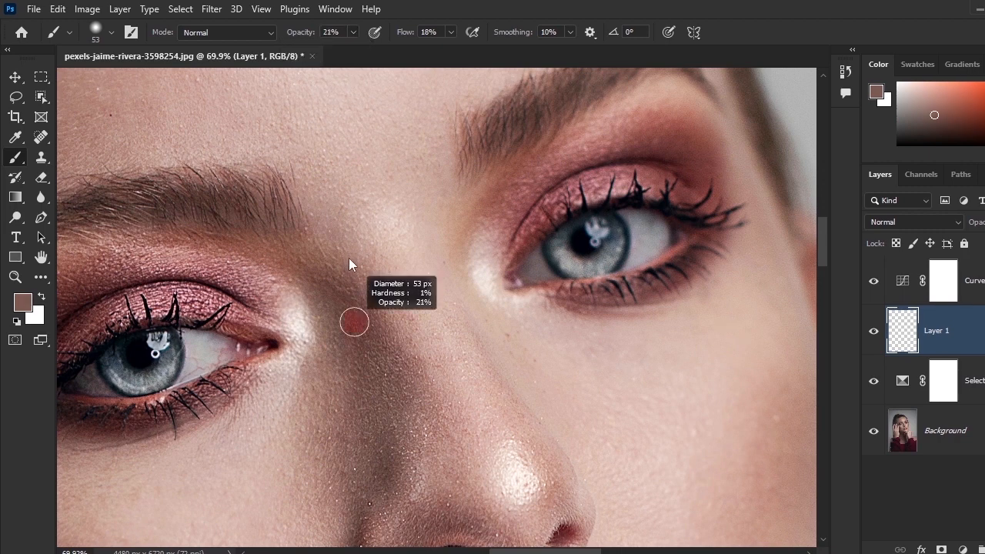
left_click(317, 278, "alt")
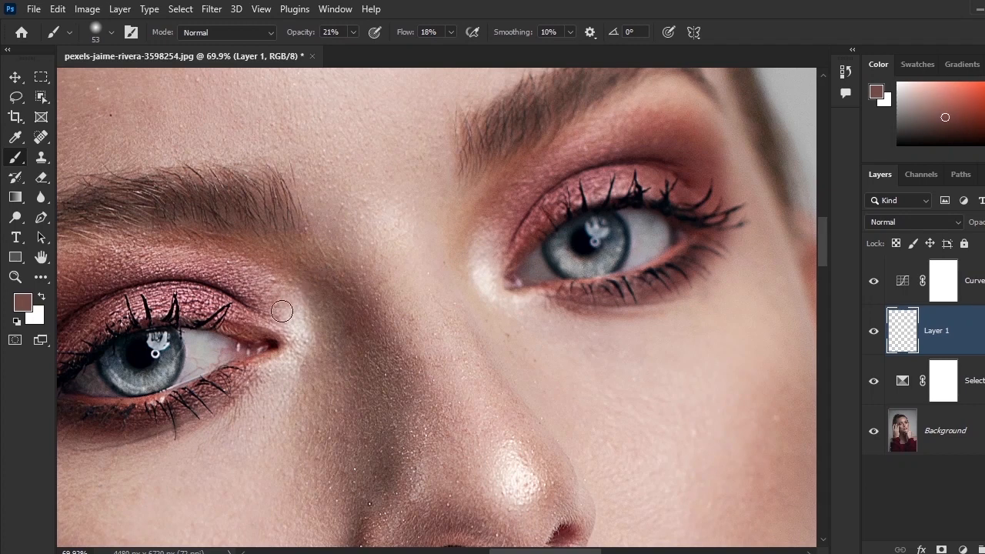
mouse_move(302, 347)
left_mouse_down()
mouse_move(290, 374)
mouse_move(306, 325)
mouse_move(321, 348)
mouse_move(294, 321)
mouse_move(310, 352)
mouse_move(285, 381)
mouse_move(316, 322)
mouse_move(282, 331)
mouse_move(311, 359)
mouse_move(295, 339)
mouse_move(308, 380)
left_mouse_up()
Step: Paint sampled eye-shadow and skin tones over the bright highlight around the inner corner of the image's right eye
mouse_move(440, 411)
left_mouse_down()
mouse_move(344, 313)
mouse_move(364, 415)
left_mouse_up()
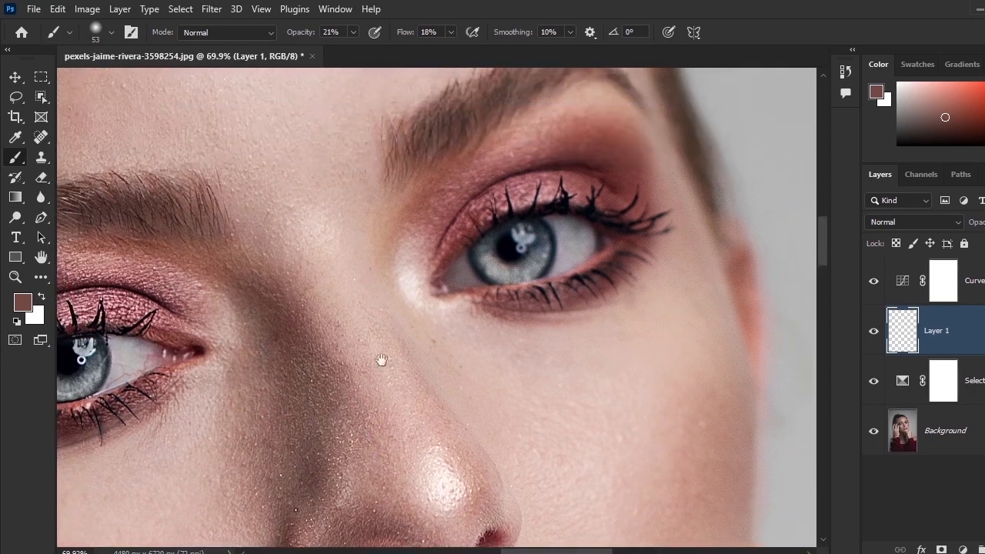
mouse_move(411, 255)
left_mouse_down()
mouse_move(413, 312)
mouse_move(404, 274)
mouse_move(407, 284)
mouse_move(428, 235)
mouse_move(414, 309)
mouse_move(433, 234)
left_mouse_up()
left_click(435, 212, "alt")
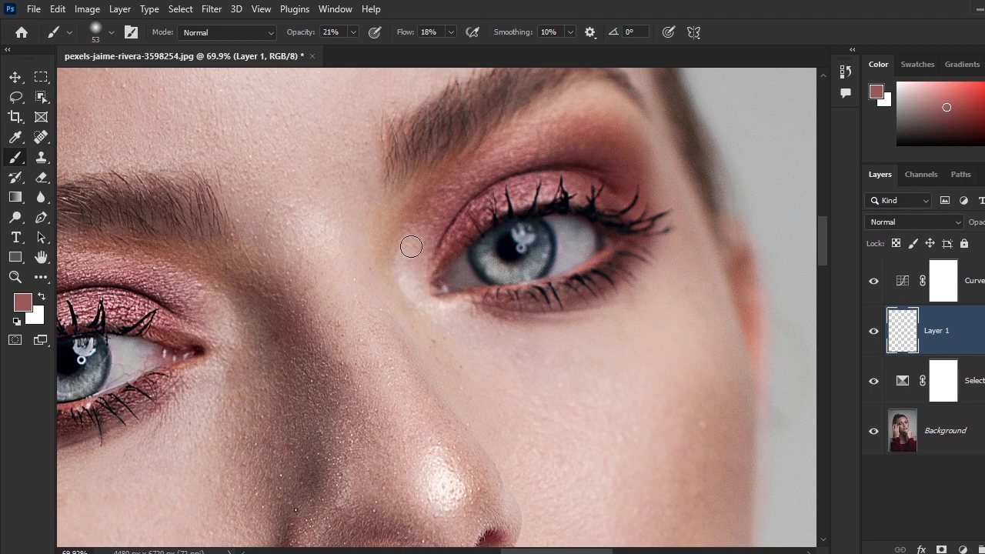
left_click(451, 314, "alt")
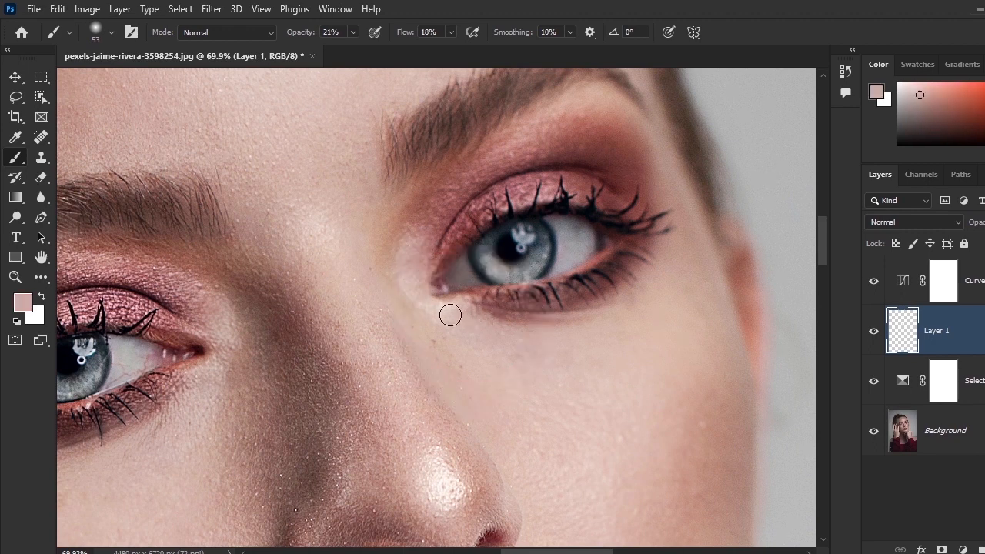
mouse_move(422, 307)
left_mouse_down()
mouse_move(468, 310)
mouse_move(407, 301)
mouse_move(470, 308)
mouse_move(413, 295)
mouse_move(414, 280)
mouse_move(439, 300)
left_mouse_up()
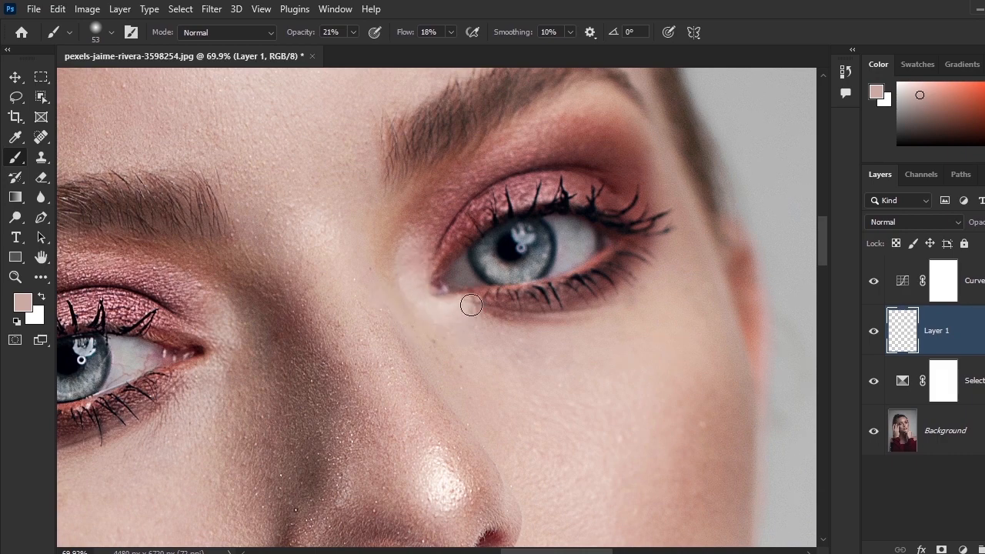
Step: Sample the darker pink below the right eye's lashes and paint it along the lower lid near the inner corner
left_click(465, 309, "alt")
scroll(468, 235, "down", 5)
scroll(468, 236, "right", 2)
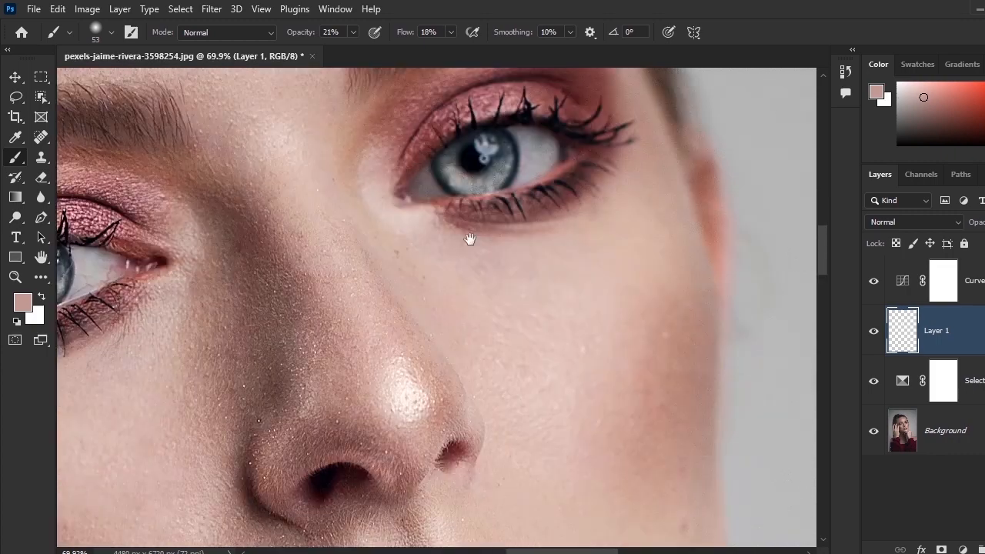
left_click(449, 190, "alt")
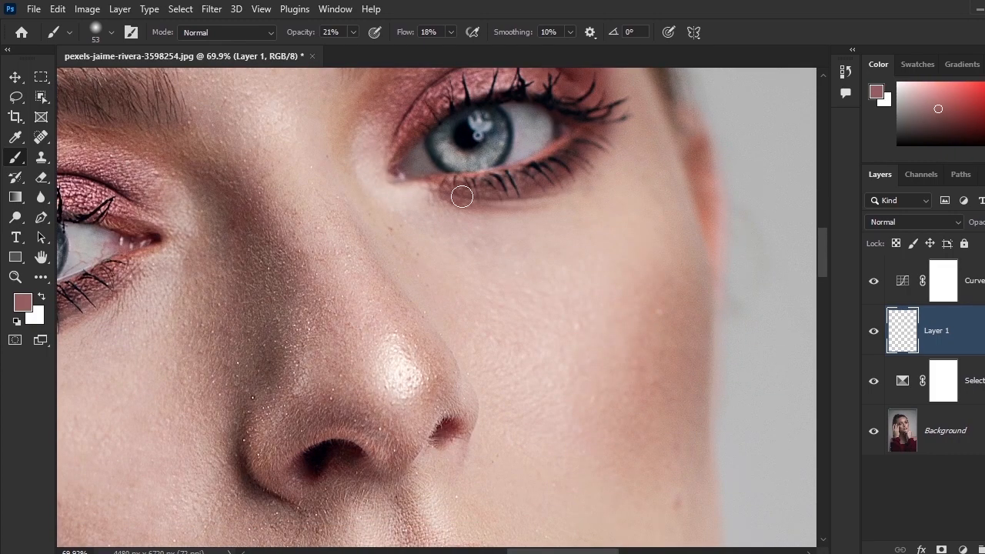
left_click(449, 194, "alt")
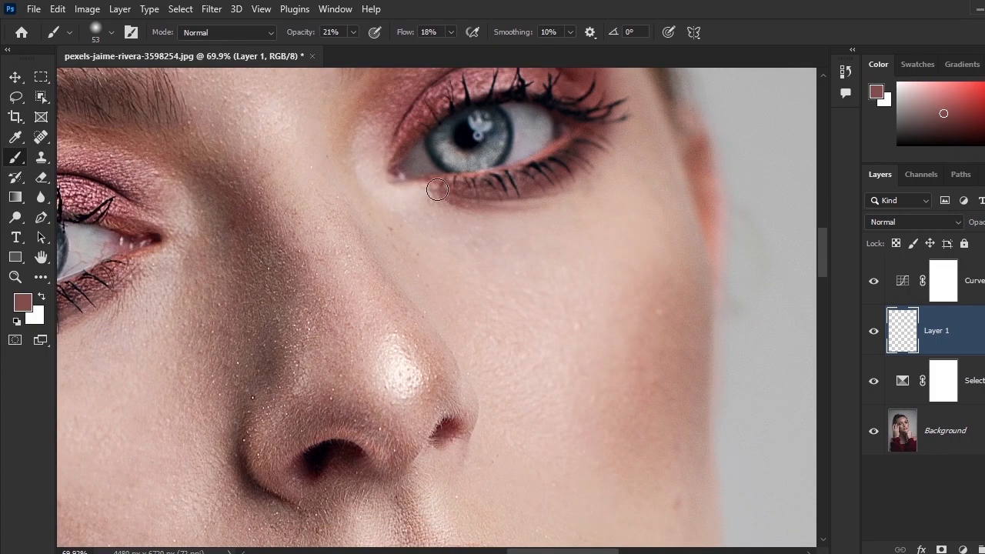
left_click_drag(435, 189, 447, 185)
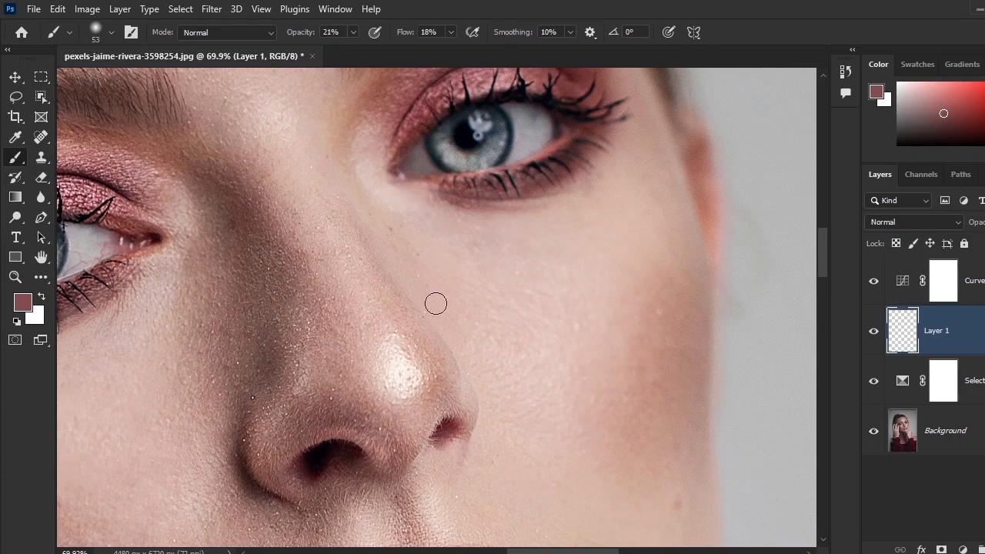
Step: Sample light skin tones around the nose tip and paint over the brightest part of its shiny highlight
scroll(408, 277, "down", 3)
left_click(322, 191, "alt")
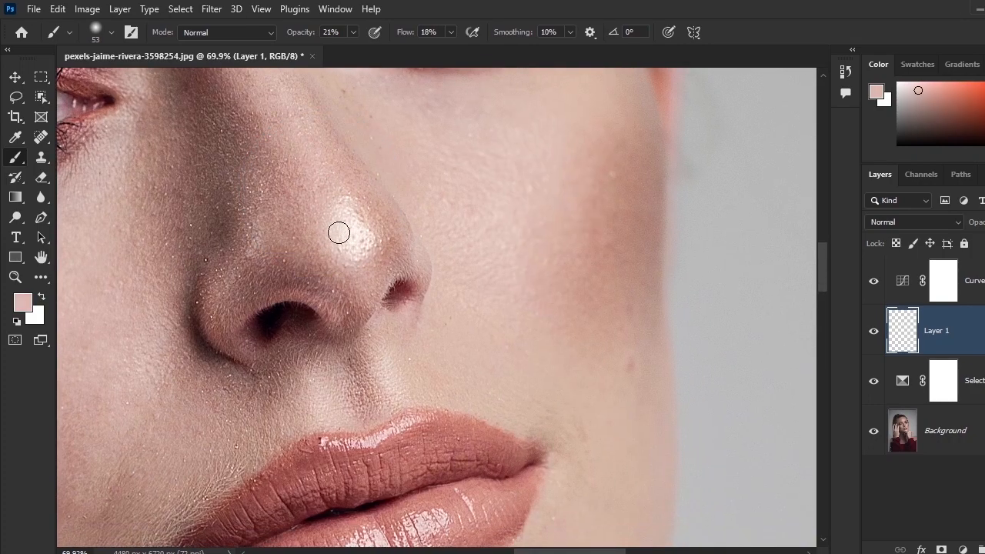
left_click(376, 212, "alt")
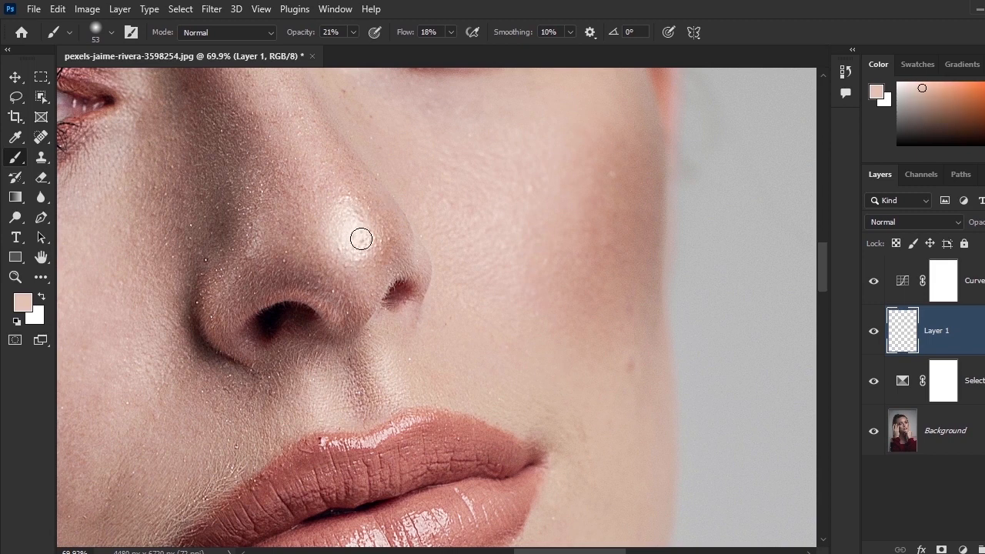
left_click_drag(361, 238, 374, 253)
Step: Blend the nose-tip highlight into the surrounding skin with sampled tones, using an 88 px brush at 26% opacity
left_click(311, 222, "alt")
mouse_move(302, 224)
left_mouse_down()
mouse_move(322, 226)
mouse_move(334, 254)
mouse_move(365, 256)
mouse_move(321, 247)
left_mouse_up()
left_click(306, 220, "alt")
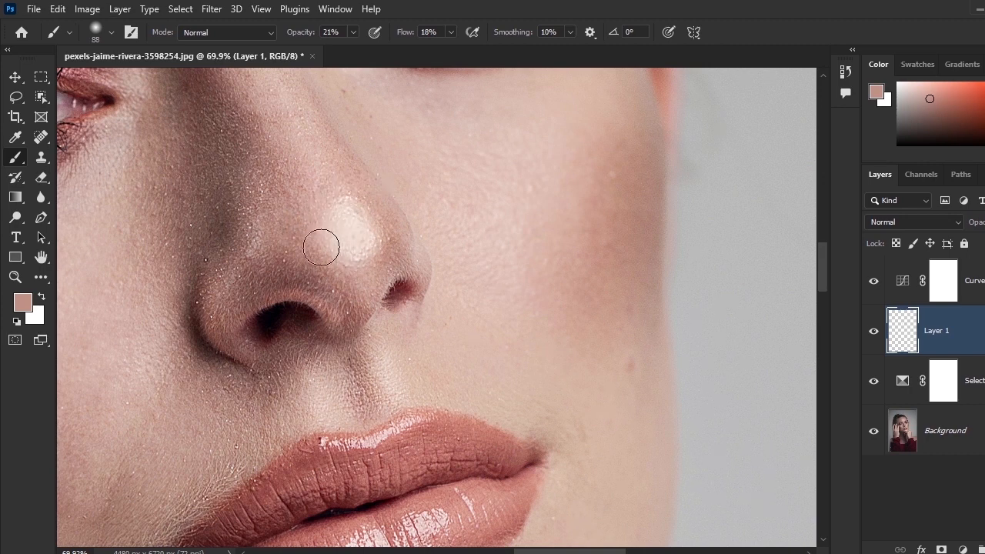
left_click(353, 32)
left_click(295, 217, "alt")
mouse_move(327, 241)
left_mouse_down()
mouse_move(349, 231)
mouse_move(369, 238)
mouse_move(356, 205)
mouse_move(376, 228)
left_mouse_up()
left_click(393, 231, "alt")
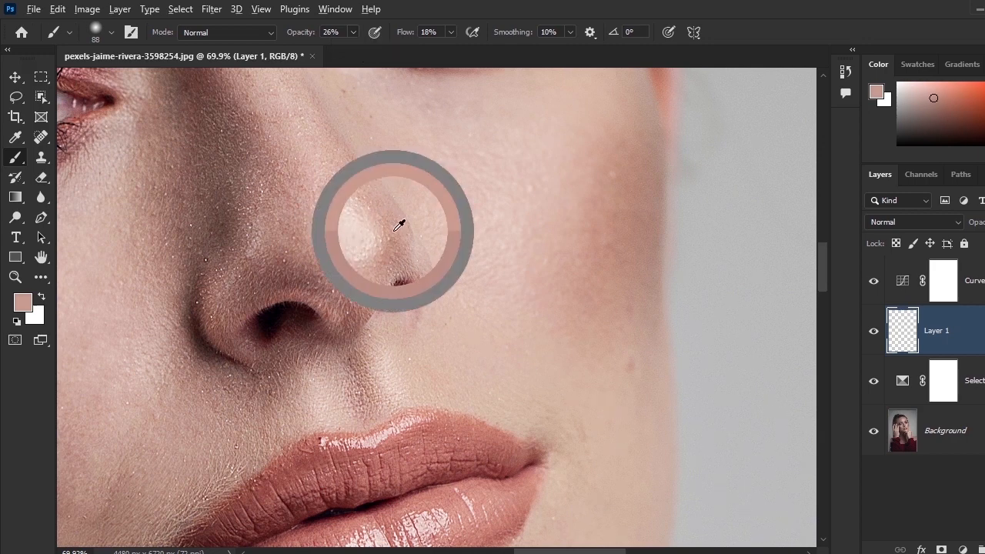
mouse_move(365, 262)
left_mouse_down()
mouse_move(381, 254)
mouse_move(370, 232)
mouse_move(357, 259)
left_mouse_up()
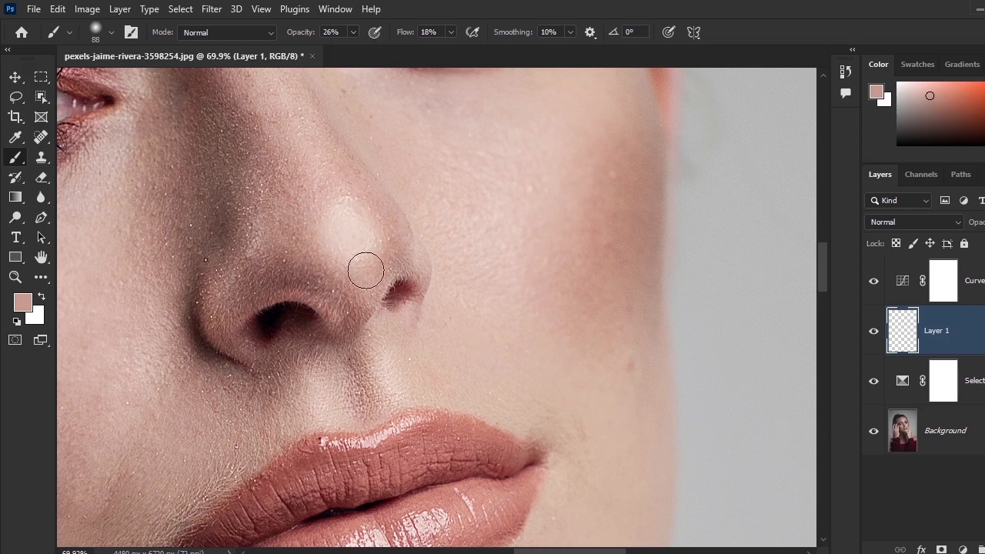
left_click(363, 211, "alt")
Step: Create a new empty layer directly above the Background layer for retouching the lips
scroll(365, 325, "down", 3)
scroll(400, 331, "down", 2)
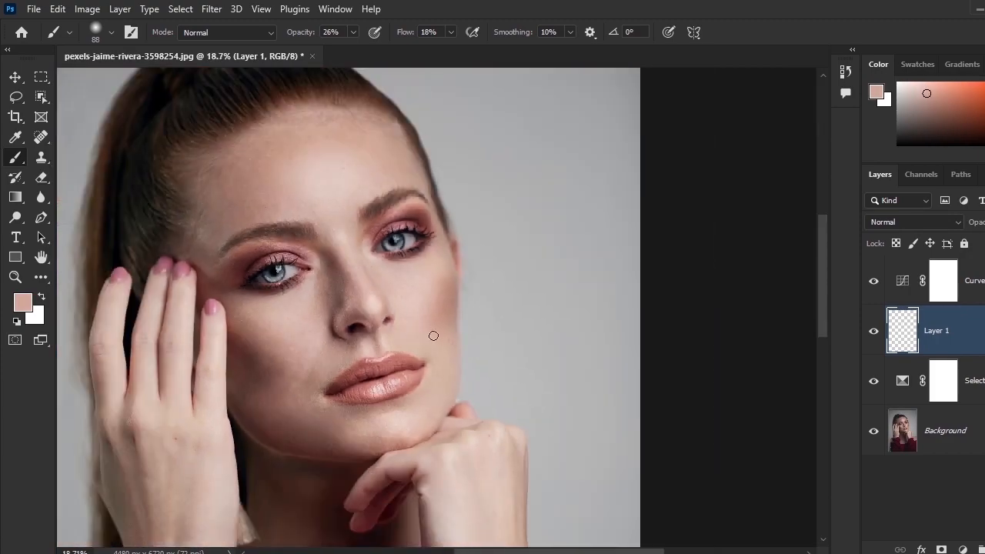
scroll(460, 401, "up", 3)
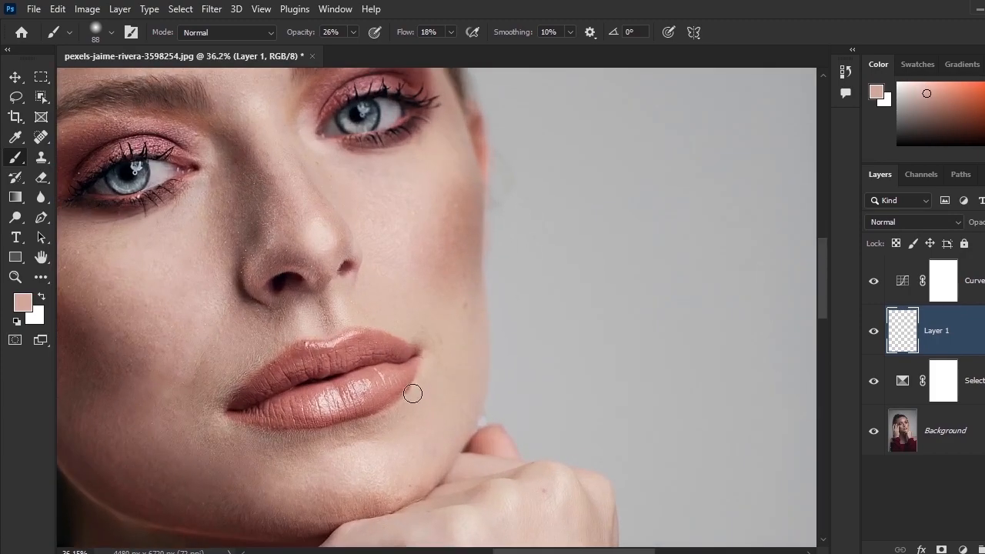
scroll(379, 396, "up", 3)
left_click(162, 273, "alt")
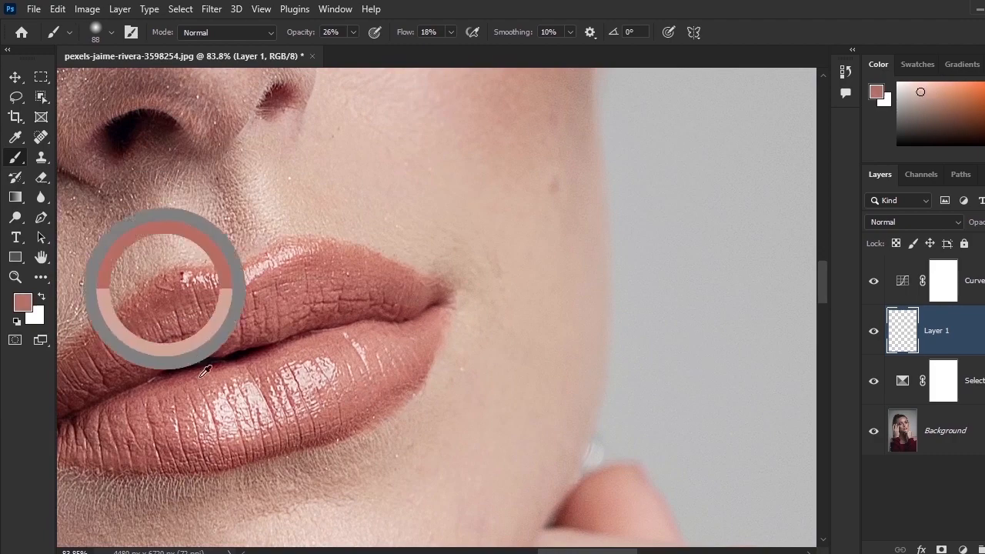
left_click_drag(263, 322, 469, 310)
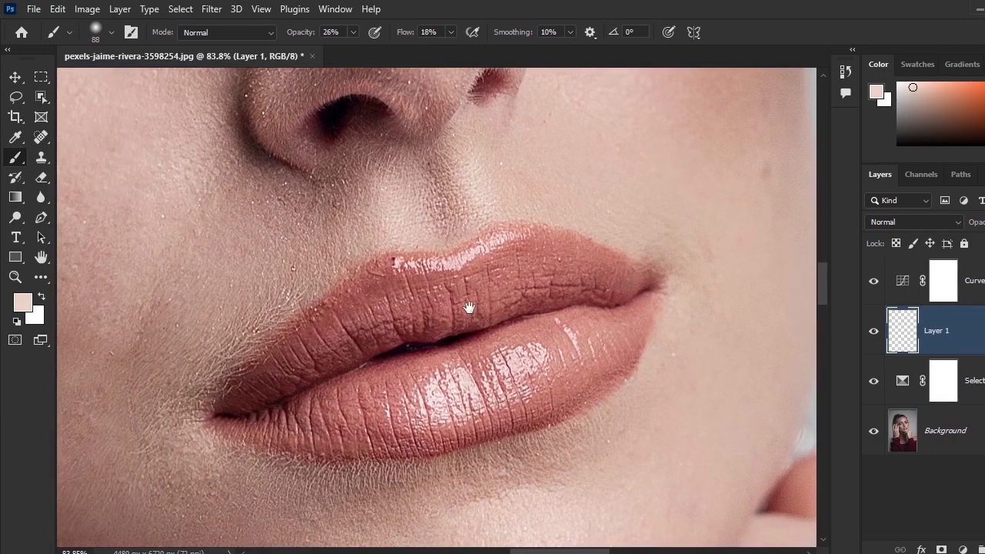
left_click(966, 444)
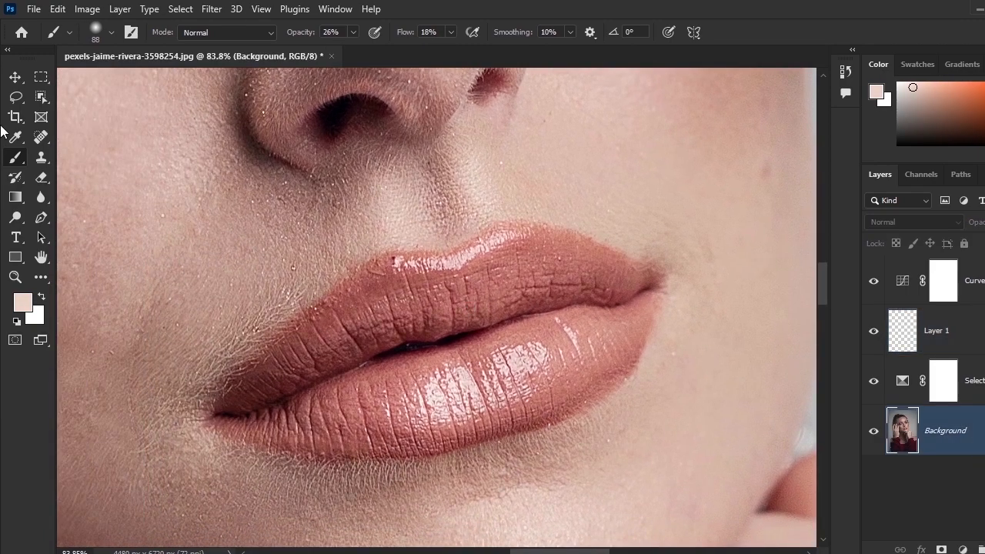
key("ctrl+shift+alt+n")
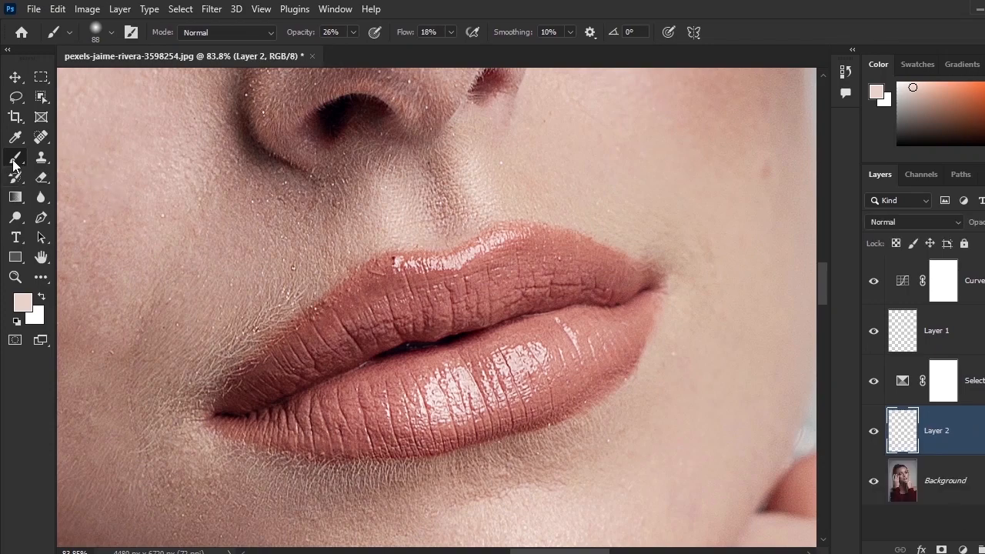
Step: Switch to the Spot Healing Brush in Darken mode and enlarge its brush to 34 px
left_click(40, 137)
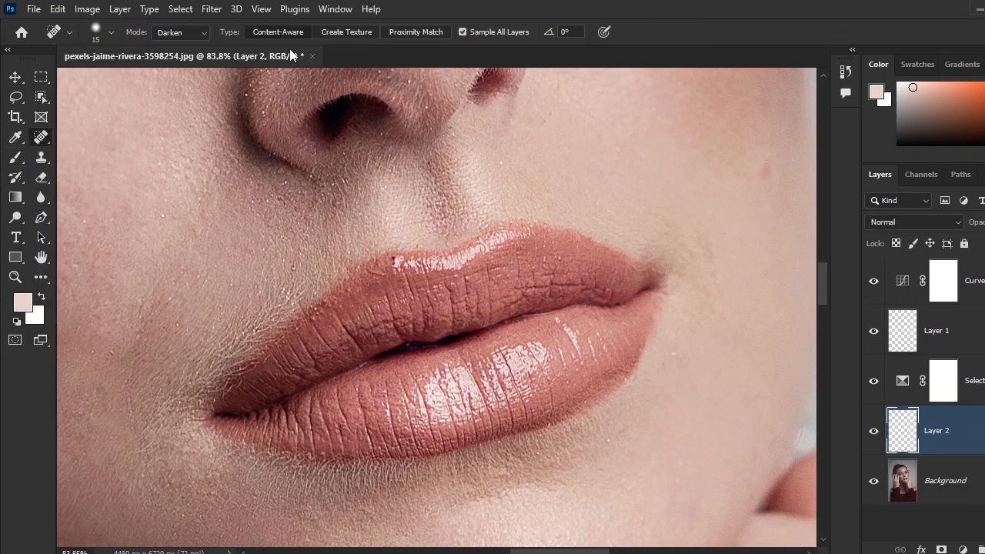
left_click(201, 32)
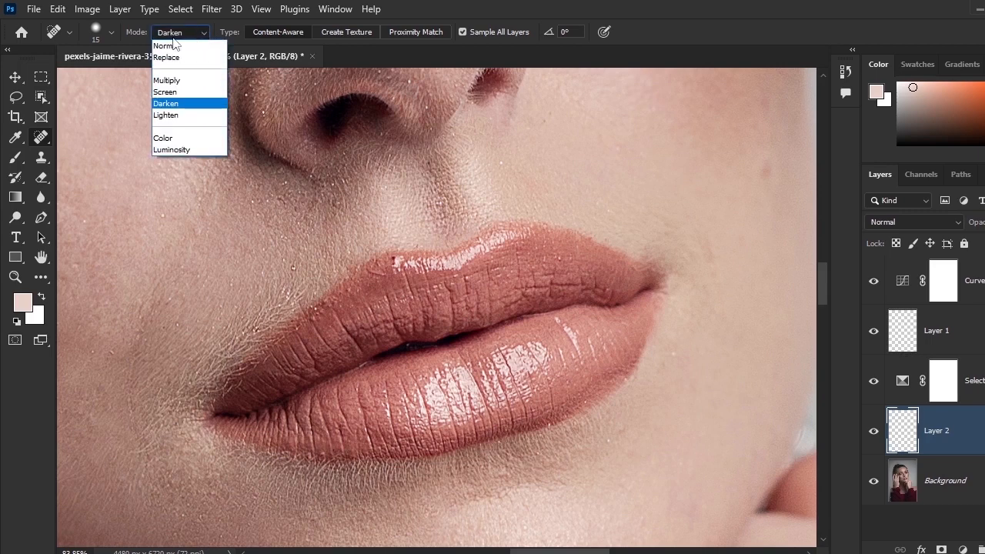
left_click(178, 103)
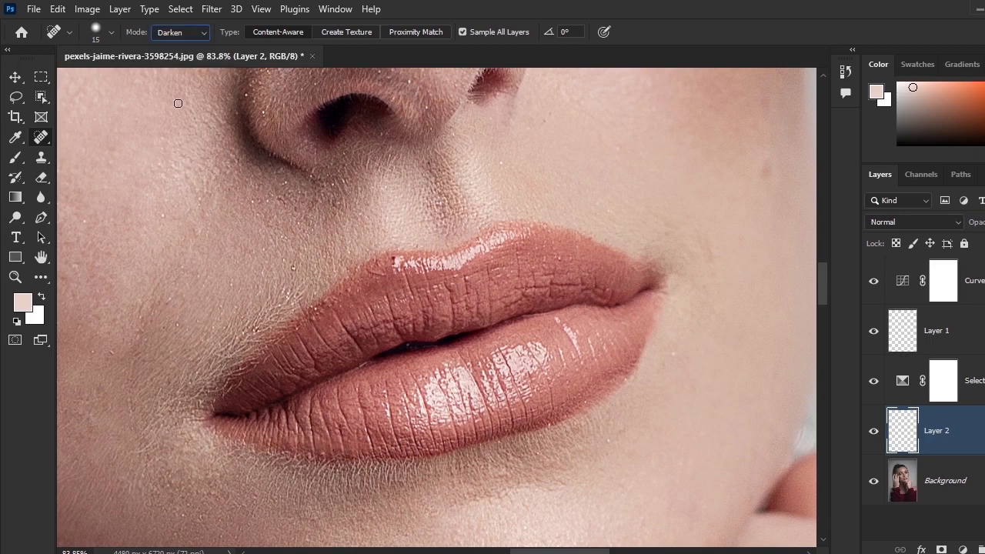
right_click(565, 333, "alt")
scroll(578, 327, "up", 4)
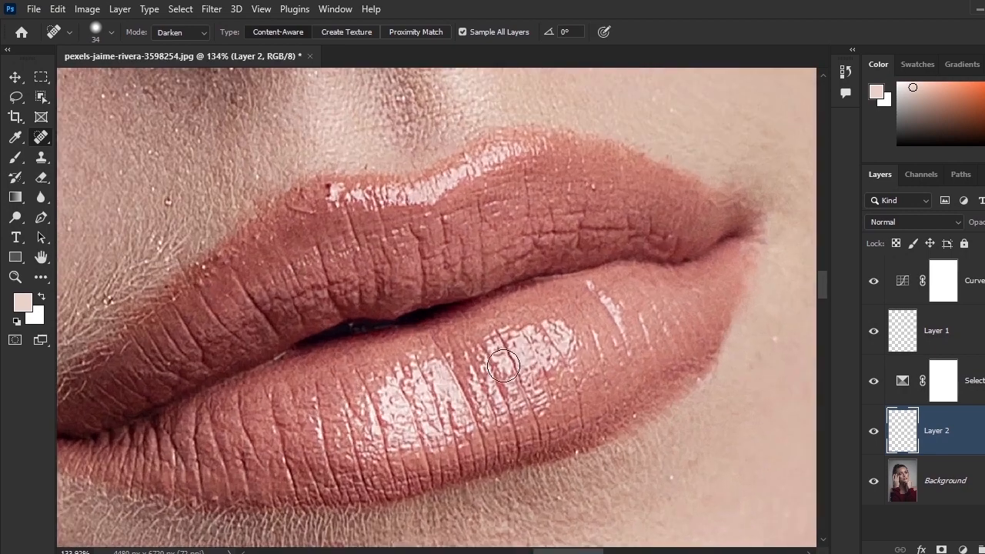
Step: Reduce the healing brush to 24 px and remove the shiny streaks on the lower lip near the mouth's right corner
left_click_drag(594, 293, 436, 315)
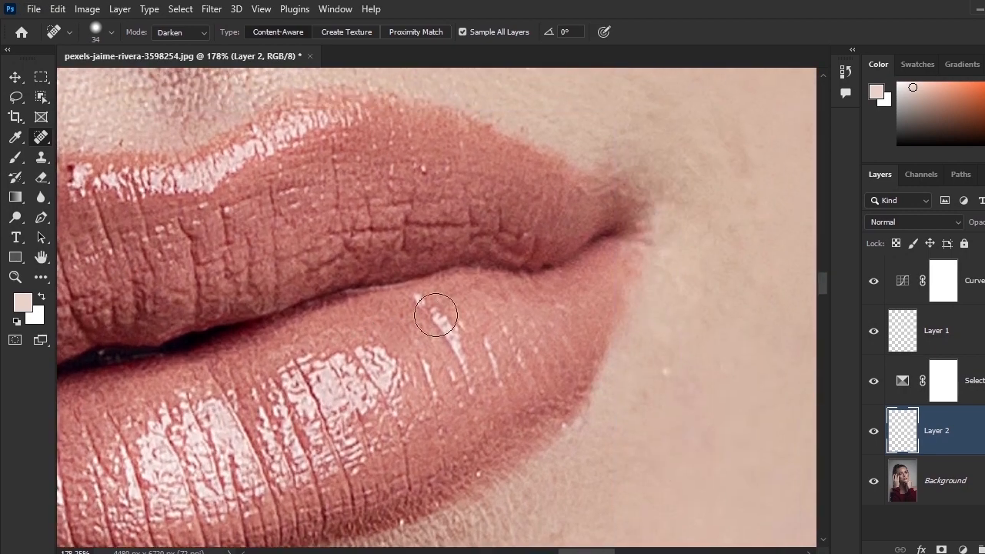
right_click(476, 310, "alt")
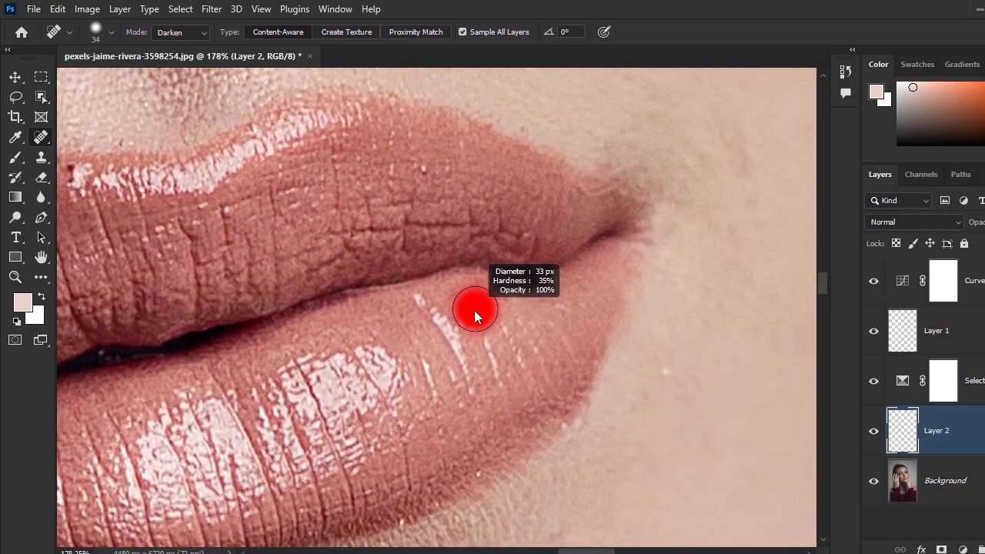
left_click(422, 300)
mouse_move(441, 319)
left_mouse_down()
mouse_move(472, 384)
mouse_move(504, 408)
left_mouse_up()
left_click_drag(481, 339, 501, 392)
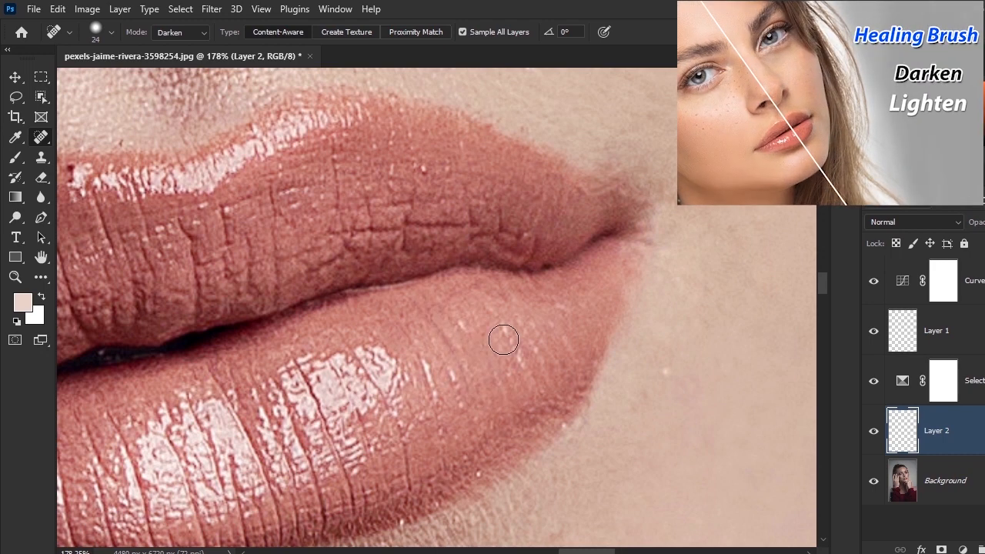
Step: Reduce the healing brush to 16 px and remove the streaks and bright shine nearest the mouth's right corner on the lower lip
left_click_drag(504, 330, 532, 384)
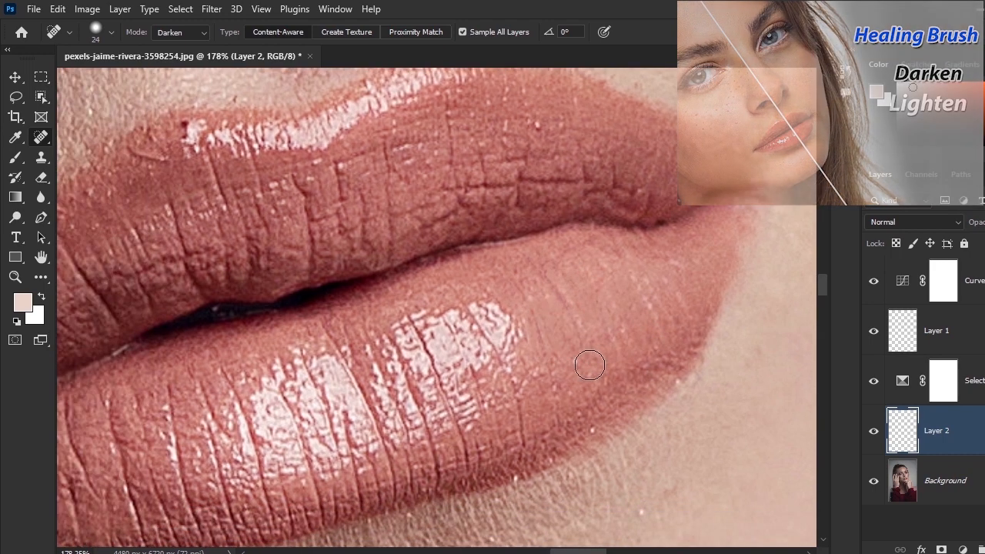
mouse_move(504, 304)
left_mouse_down()
mouse_move(482, 333)
mouse_move(516, 362)
left_mouse_up()
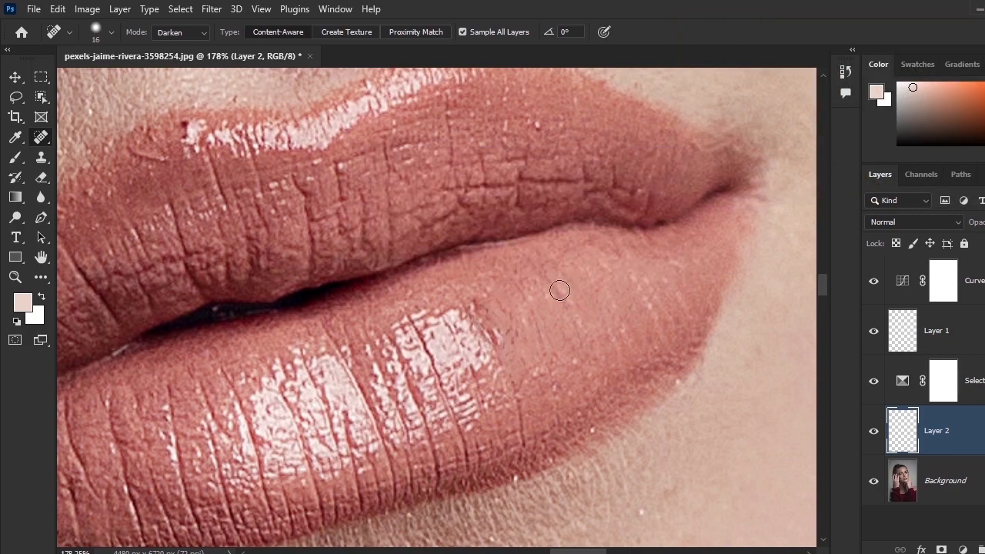
mouse_move(465, 296)
left_mouse_down()
mouse_move(474, 318)
mouse_move(466, 305)
mouse_move(469, 367)
mouse_move(479, 406)
left_mouse_up()
left_click_drag(434, 311, 454, 426)
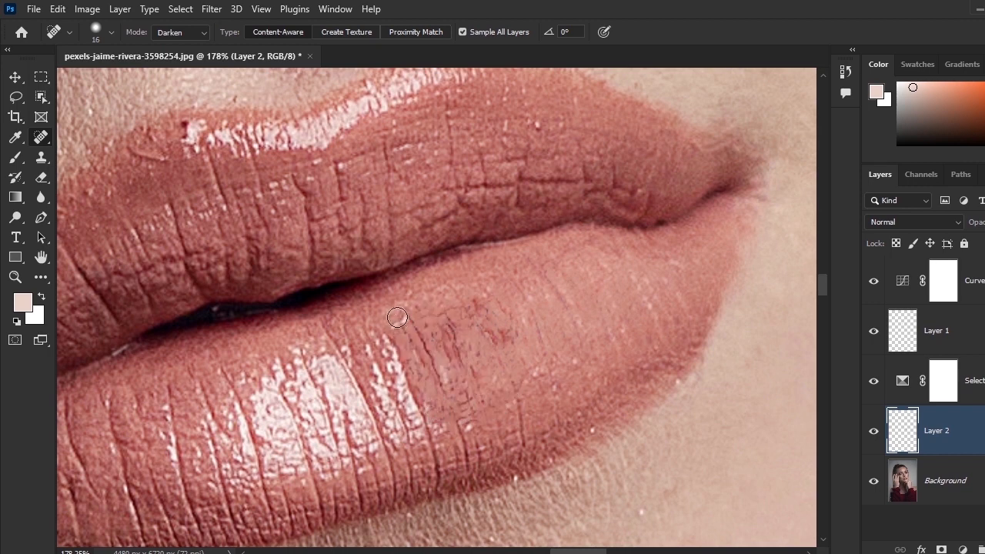
Step: Heal the glossy patches across the middle of the lower lip with strokes that follow the lip creases
left_click_drag(388, 341, 408, 426)
left_click_drag(369, 359, 398, 447)
mouse_move(441, 368)
left_mouse_down()
mouse_move(453, 398)
mouse_move(442, 433)
left_mouse_up()
left_click_drag(347, 345, 377, 442)
left_click_drag(324, 345, 366, 431)
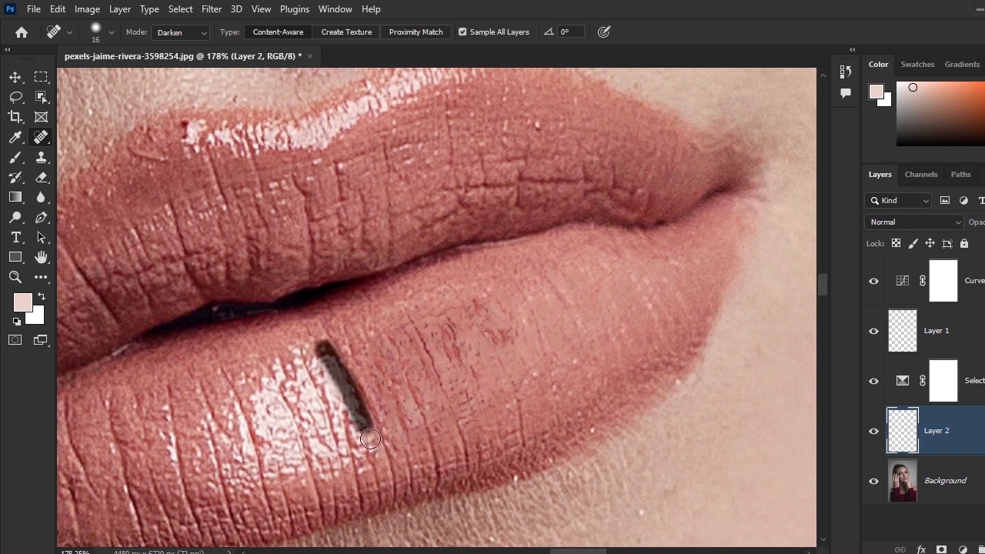
left_click_drag(331, 365, 368, 450)
left_click_drag(334, 389, 344, 461)
left_click_drag(313, 365, 345, 455)
left_click_drag(328, 376, 349, 416)
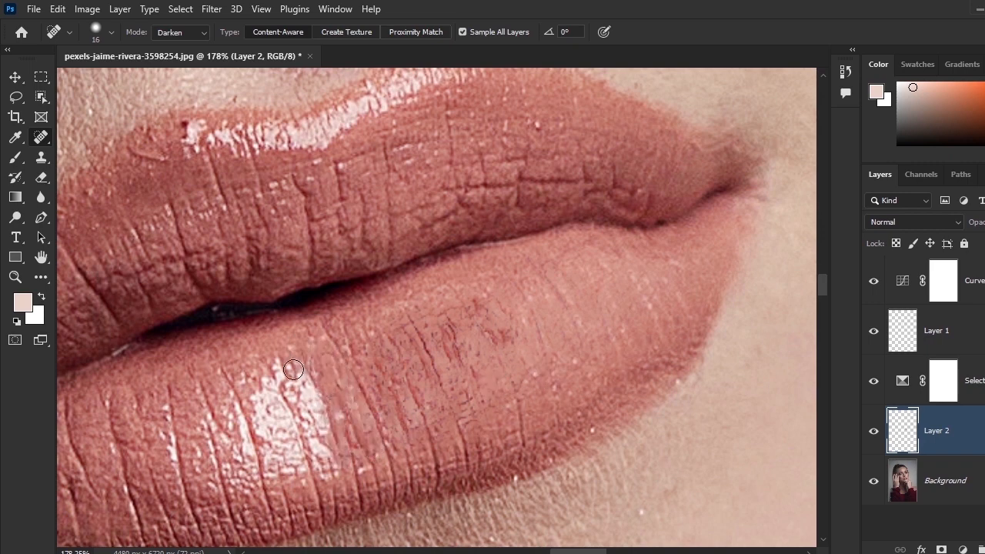
Step: Remove the remaining bright patch, thin streaks and small shiny specks on the left half of the lower lip
mouse_move(301, 367)
left_mouse_down()
mouse_move(334, 475)
mouse_move(353, 460)
mouse_move(330, 466)
left_mouse_up()
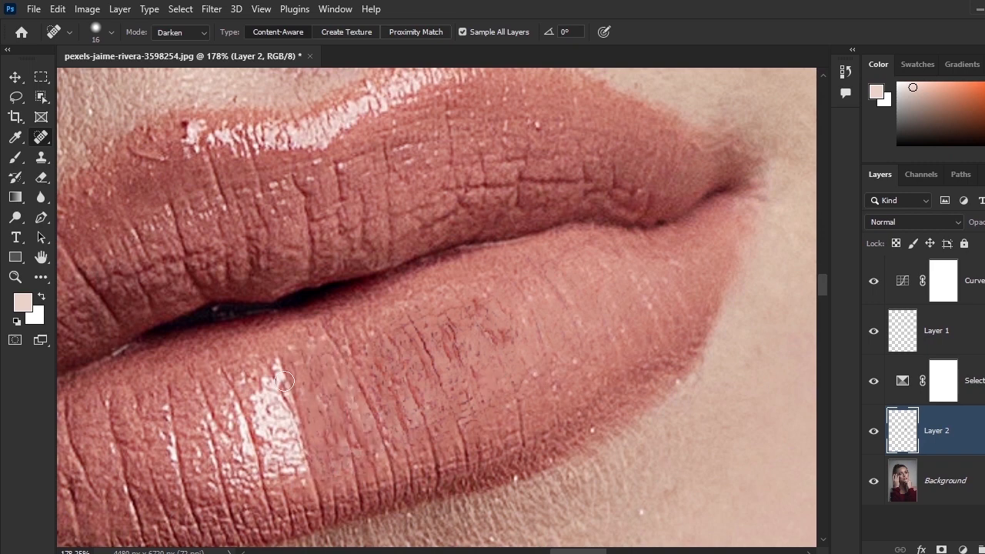
mouse_move(273, 350)
left_mouse_down()
mouse_move(307, 471)
mouse_move(264, 376)
mouse_move(259, 420)
mouse_move(278, 481)
left_mouse_up()
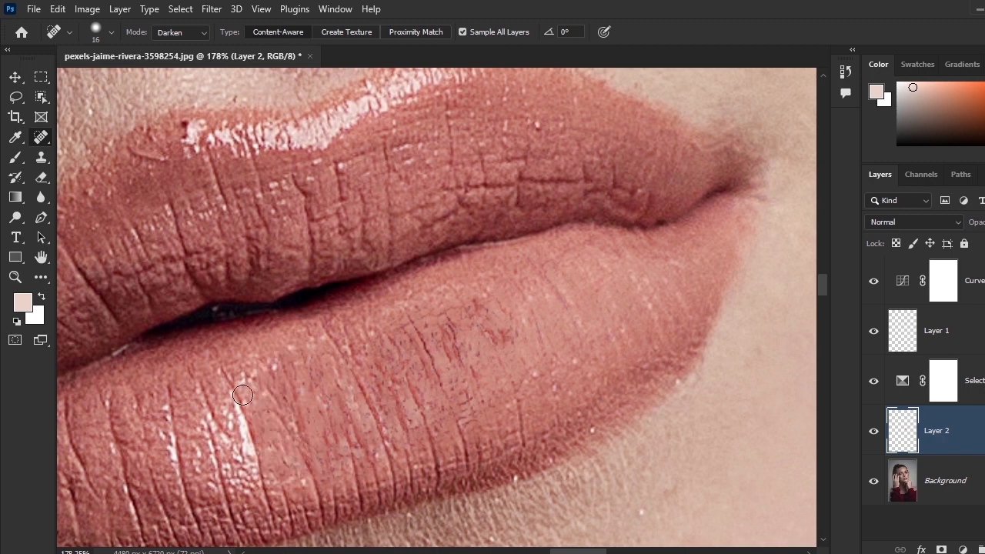
left_click_drag(242, 389, 258, 467)
left_click_drag(223, 416, 251, 485)
left_click(257, 480)
left_click(290, 481)
left_click_drag(293, 422, 298, 444)
left_click_drag(253, 367, 252, 388)
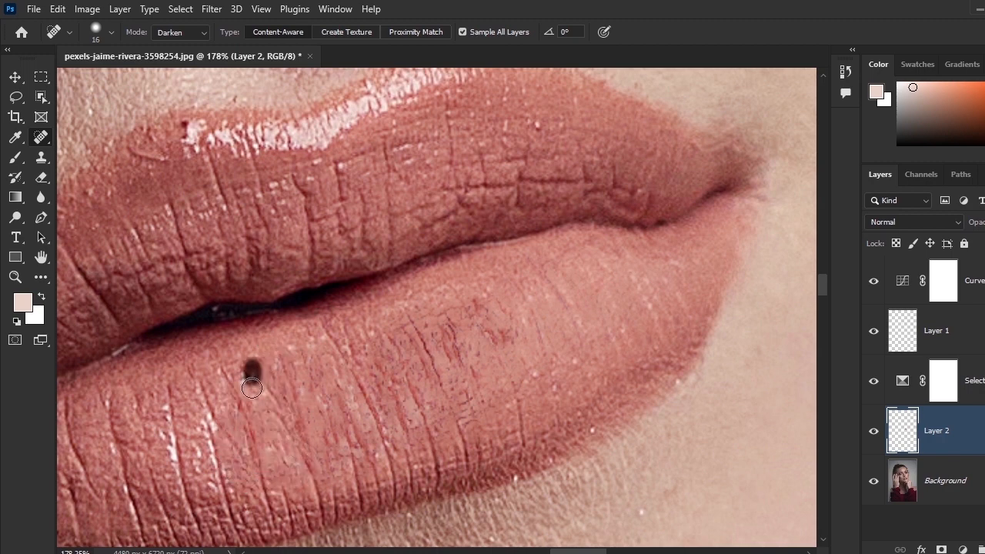
left_click_drag(193, 400, 203, 484)
left_click_drag(167, 396, 176, 488)
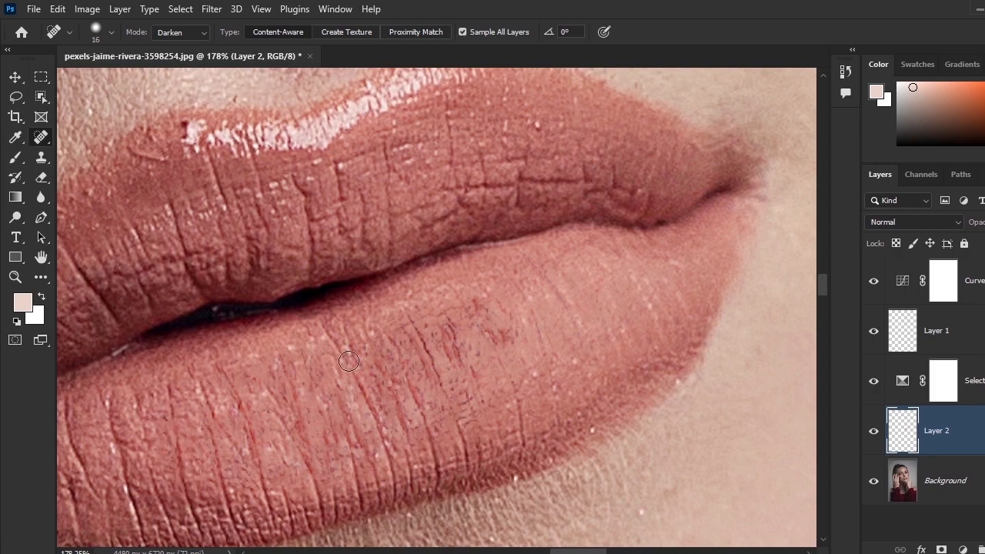
Step: Heal the glossy highlight along the upper lip's edge and the small shiny spots beneath it
scroll(350, 381, "up", 3)
mouse_move(483, 198)
left_mouse_down()
mouse_move(321, 260)
mouse_move(211, 276)
mouse_move(203, 291)
left_mouse_up()
left_click_drag(286, 322, 274, 356)
left_click_drag(245, 341, 228, 351)
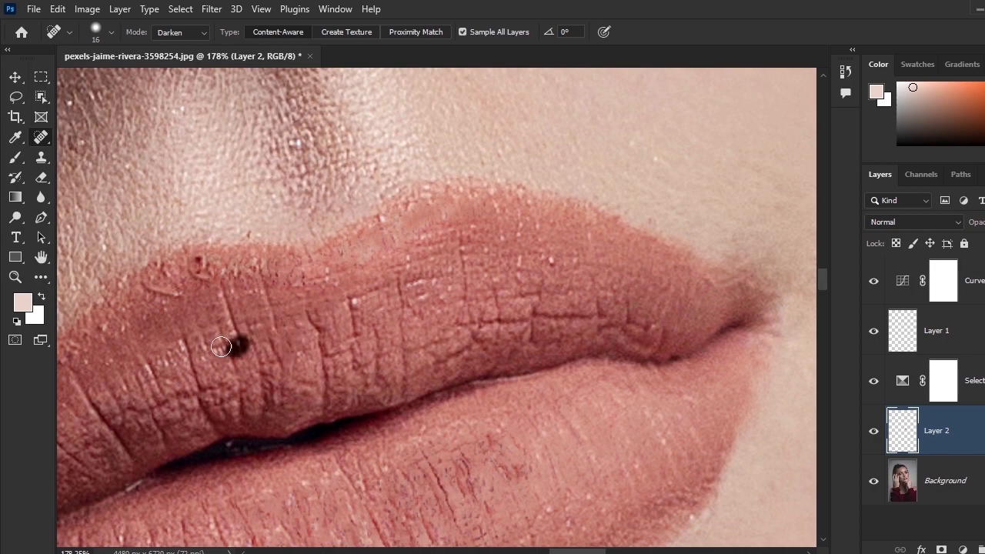
left_click(360, 302)
left_click_drag(437, 371, 377, 327)
left_click_drag(354, 284, 404, 326)
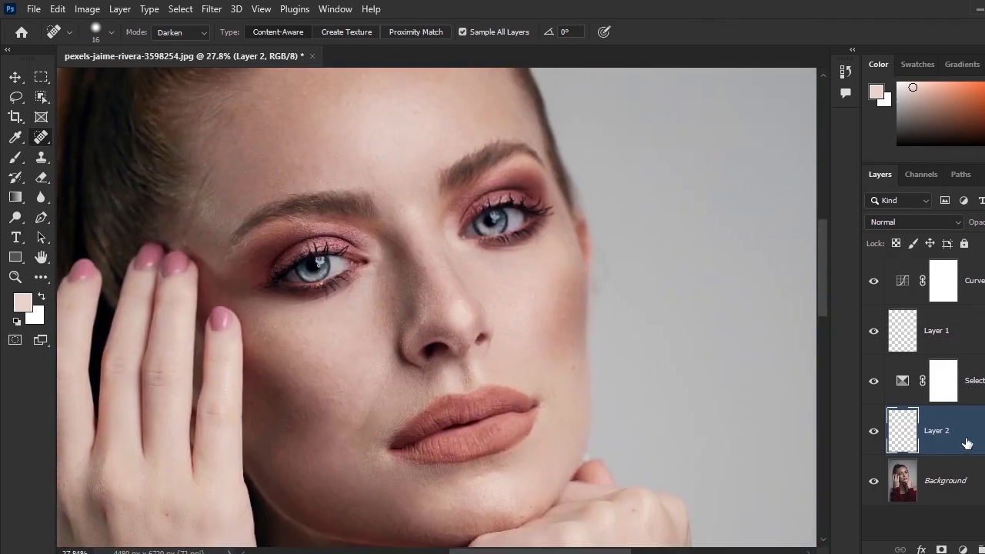
Step: Compare the portrait before and after retouching by hiding and restoring every layer except Background, then examine the whole face
left_click(875, 483, "alt")
left_click(874, 483, "alt")
left_click(874, 483, "alt")
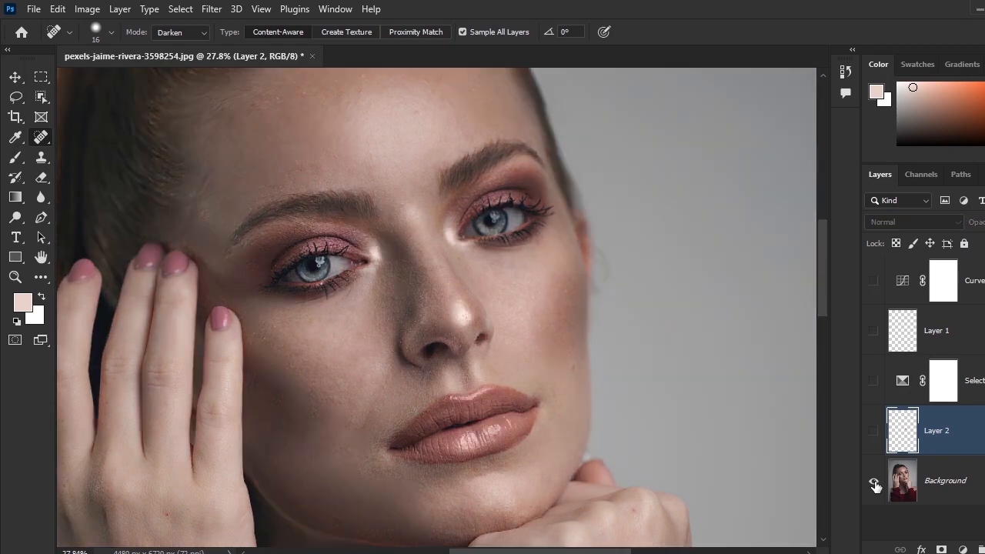
left_click(875, 483, "alt")
scroll(536, 316, "down", 4)
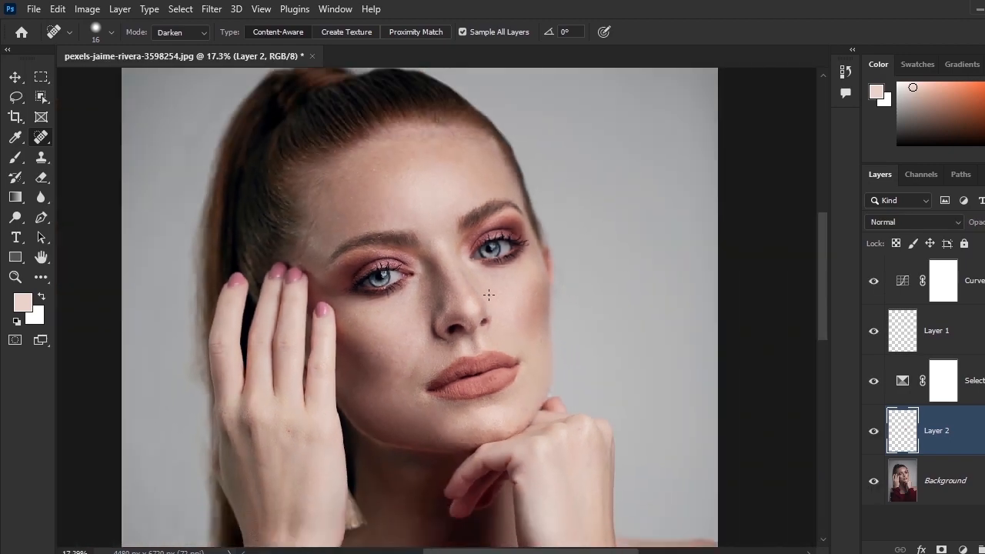
scroll(489, 294, "up", 2)
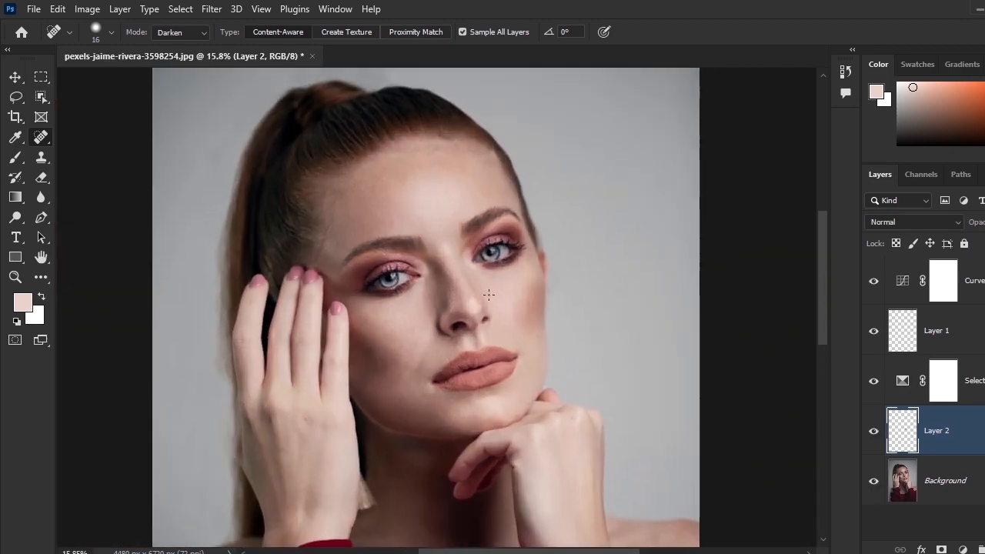